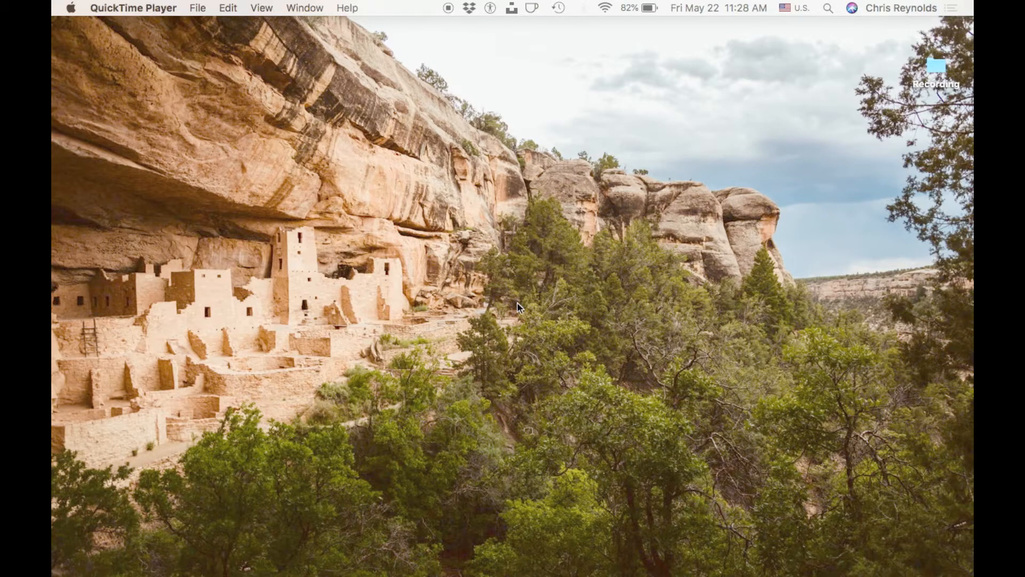
Step: Open Keynote and create a new wide presentation with the Black theme
mouse_move(503, 572)
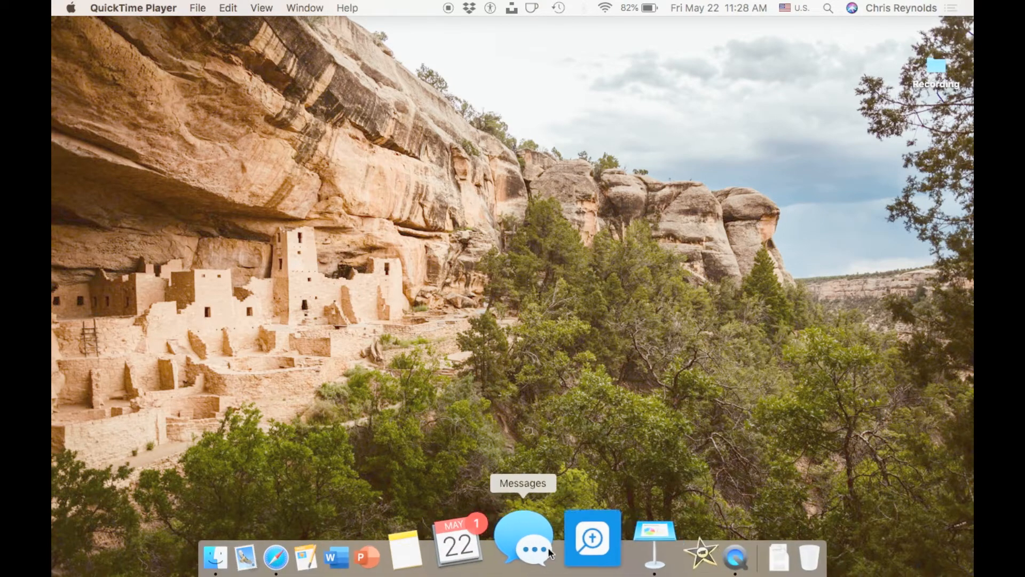
left_click(591, 527)
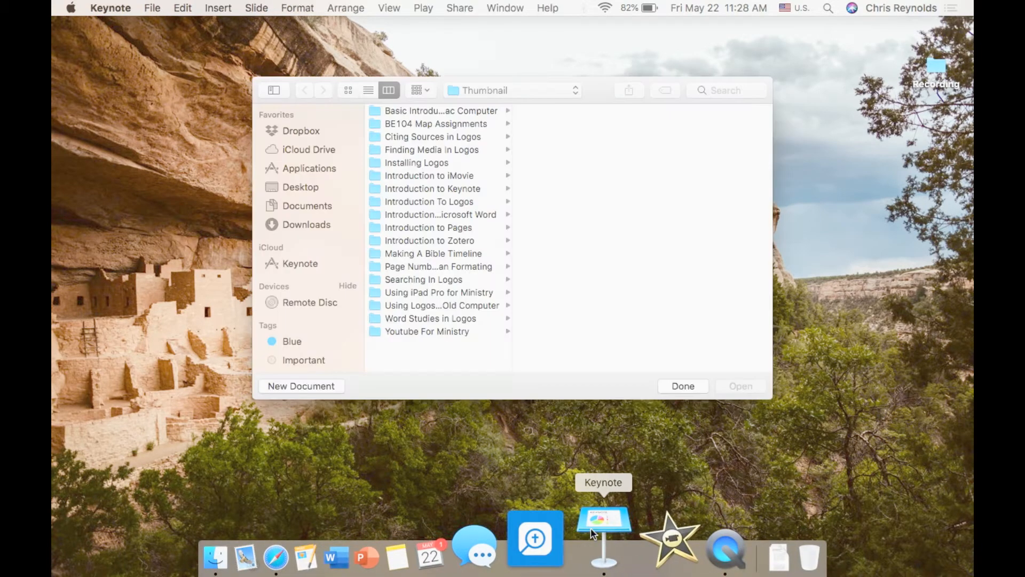
left_click(312, 386)
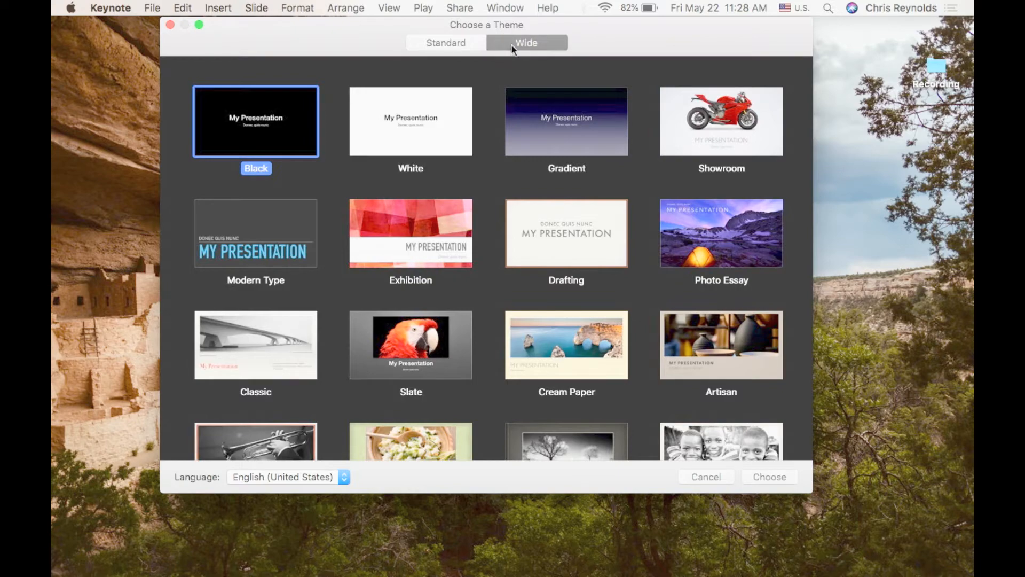
double_click(267, 123)
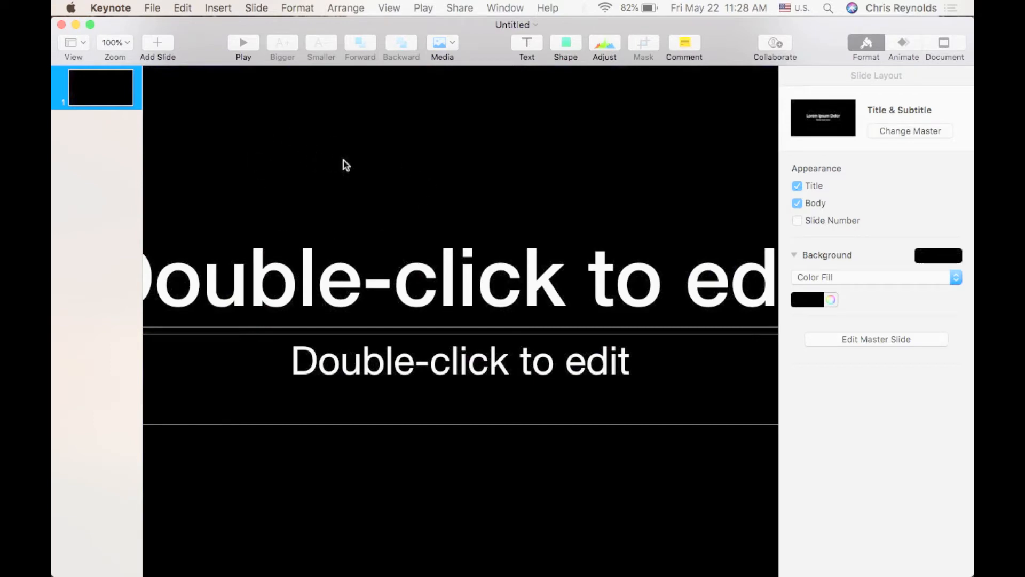
Step: Hide the formatting sidebar to give the slide canvas more room
scroll(343, 162, "down", 8)
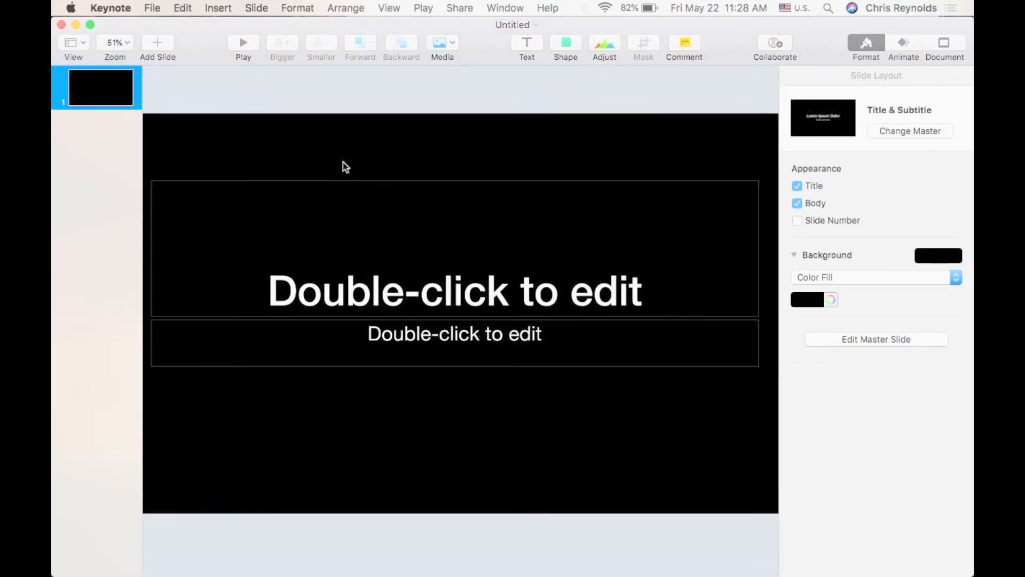
scroll(343, 161, "down", 2)
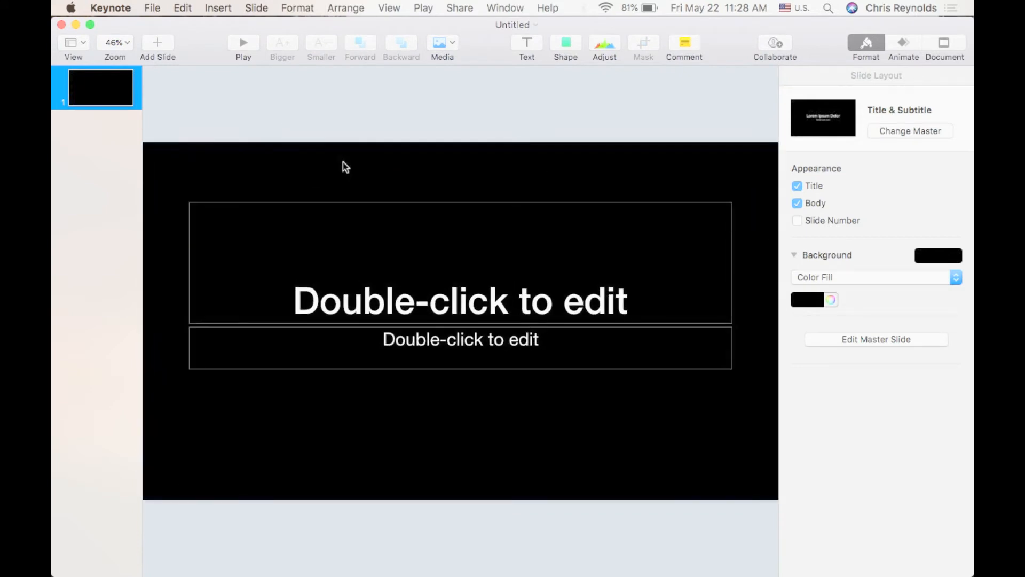
left_click(867, 44)
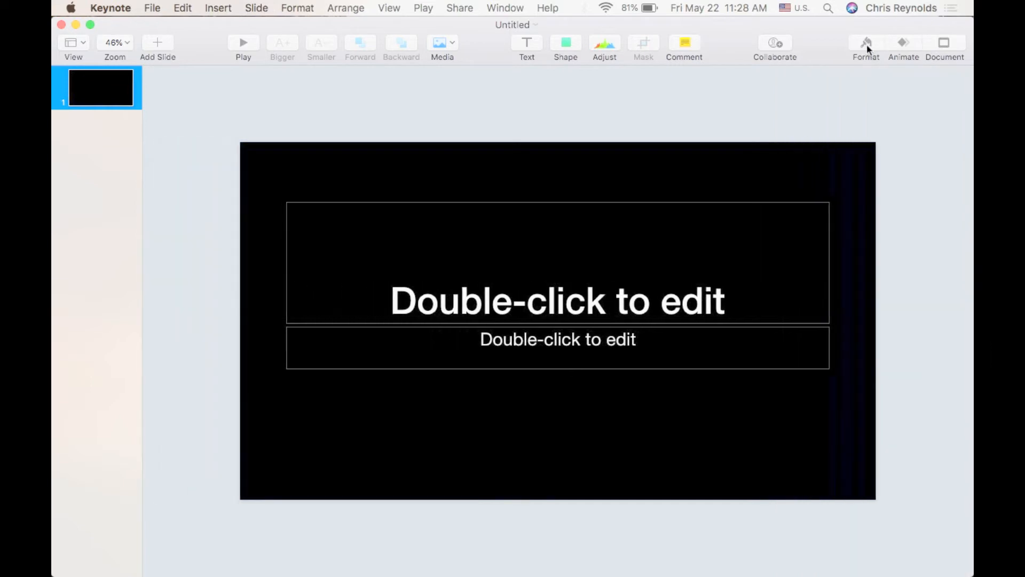
left_click(869, 45)
Step: Delete the title and subtitle placeholders so the first slide is empty
left_click(526, 260)
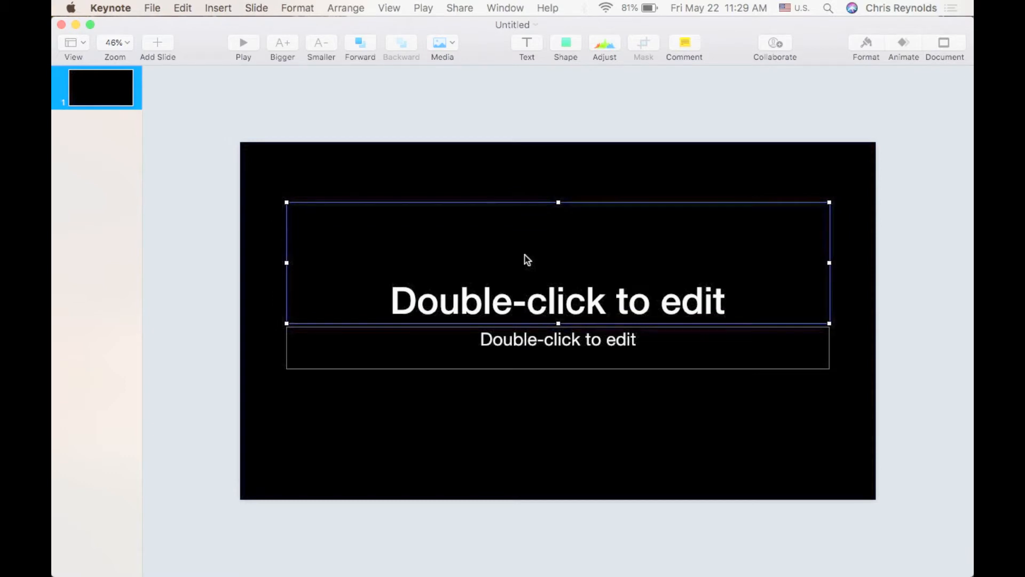
key("Delete")
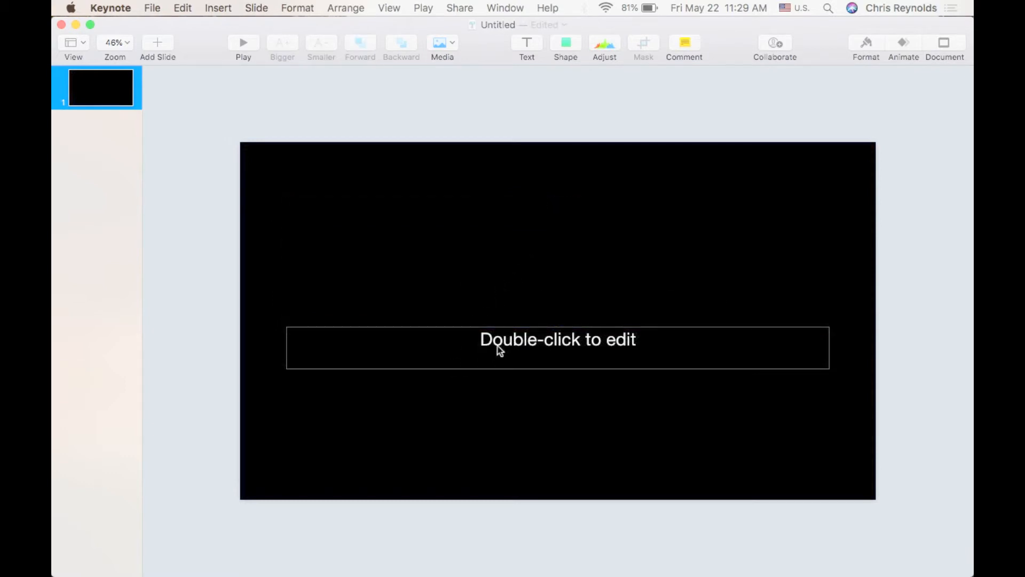
left_click(454, 355)
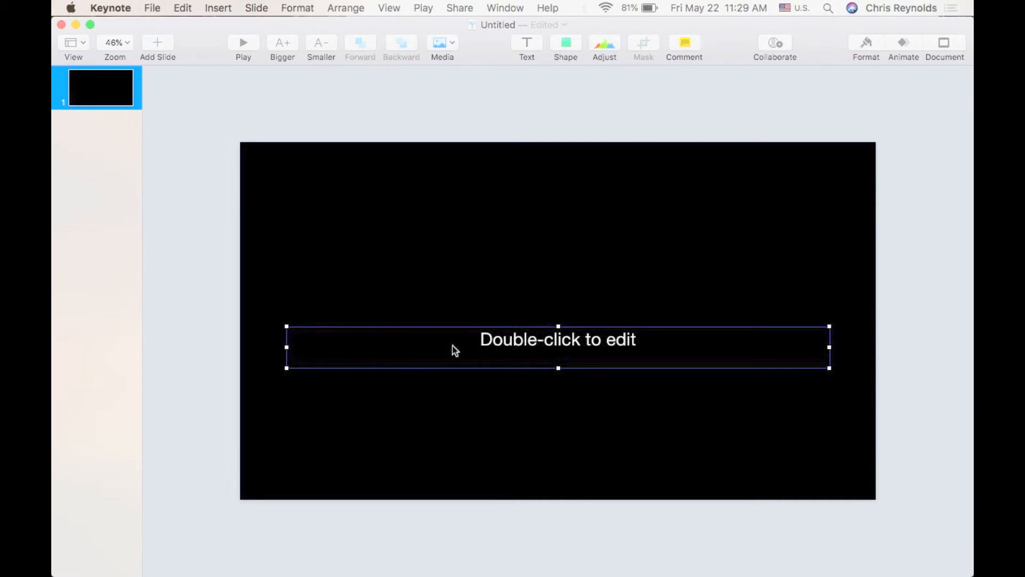
key("Delete")
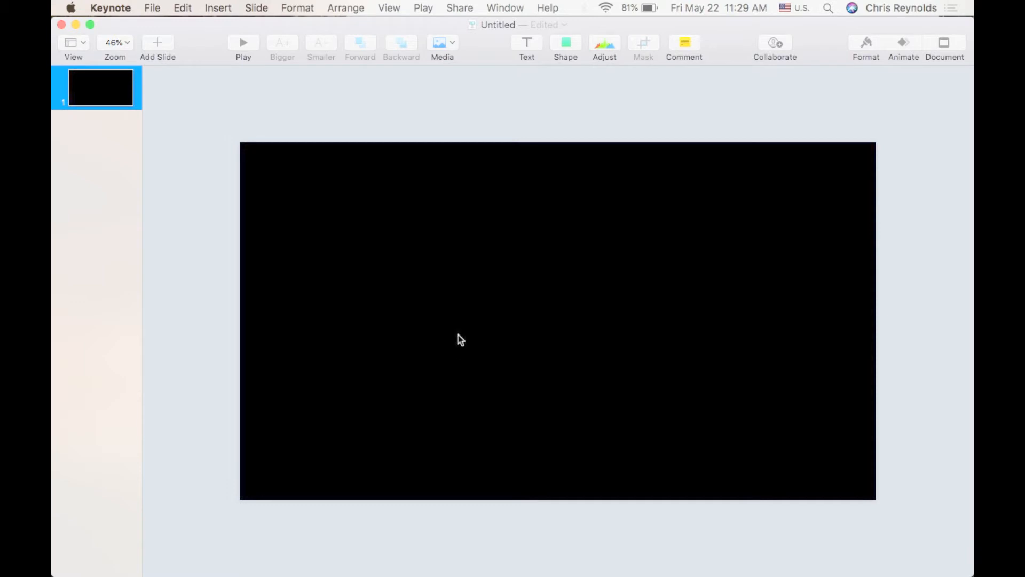
Step: Add a basic square shape and place it near the slide's left edge, slightly above or at mid-height
left_click(568, 46)
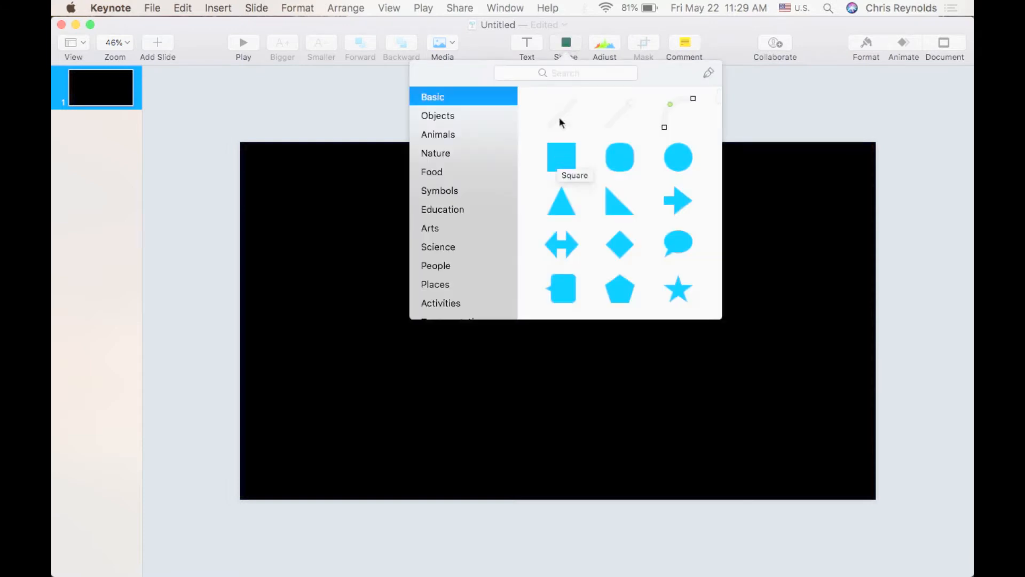
left_click(572, 44)
left_click(563, 38)
left_click(548, 169)
left_click_drag(549, 169, 310, 321)
Step: Add a circle near the slide's right edge and a triangle at its centre, both level with the square
left_click(576, 41)
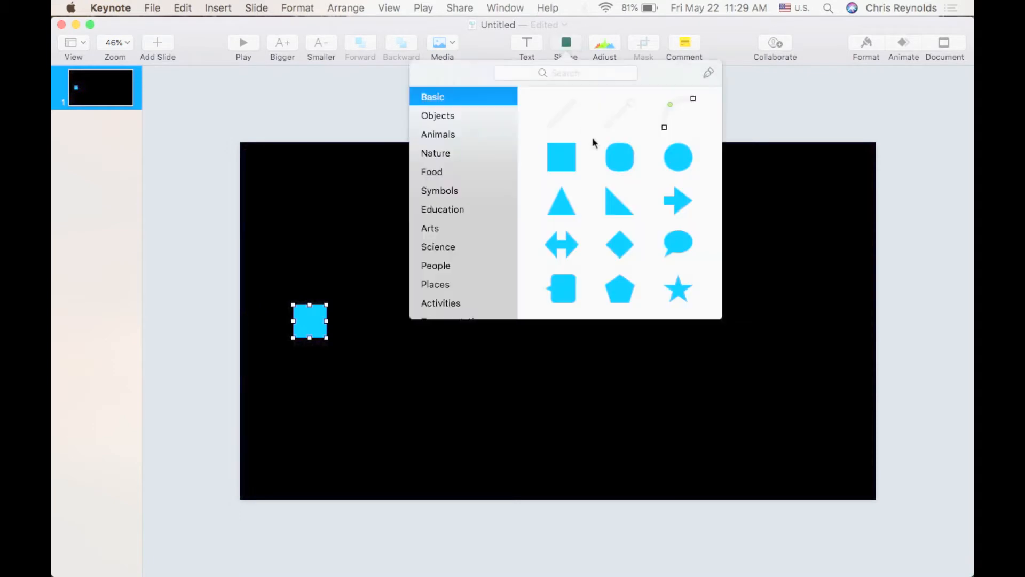
left_click(623, 193)
left_click_drag(675, 164, 781, 321)
left_click(566, 42)
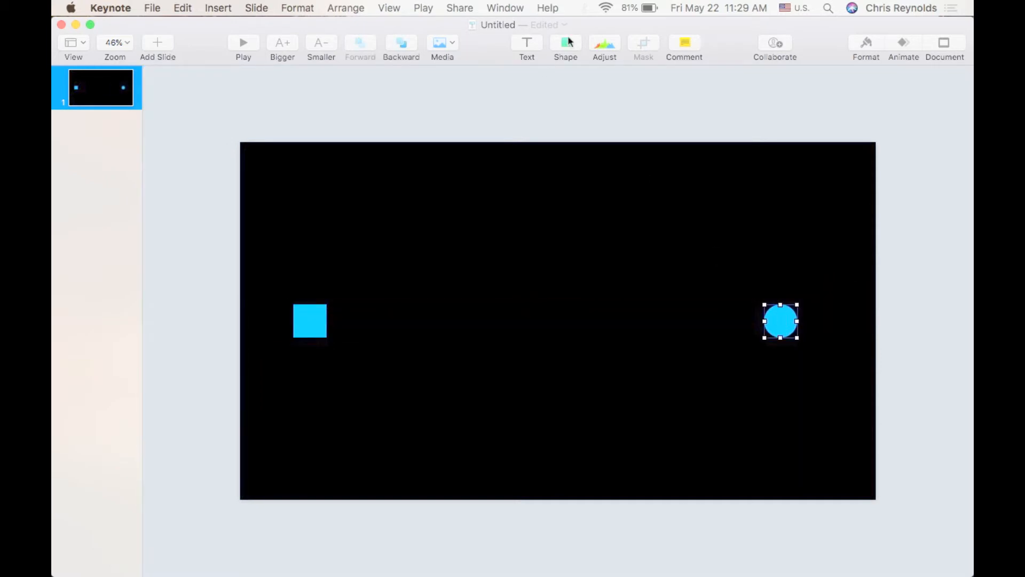
left_click(564, 199)
left_click_drag(556, 325, 553, 327)
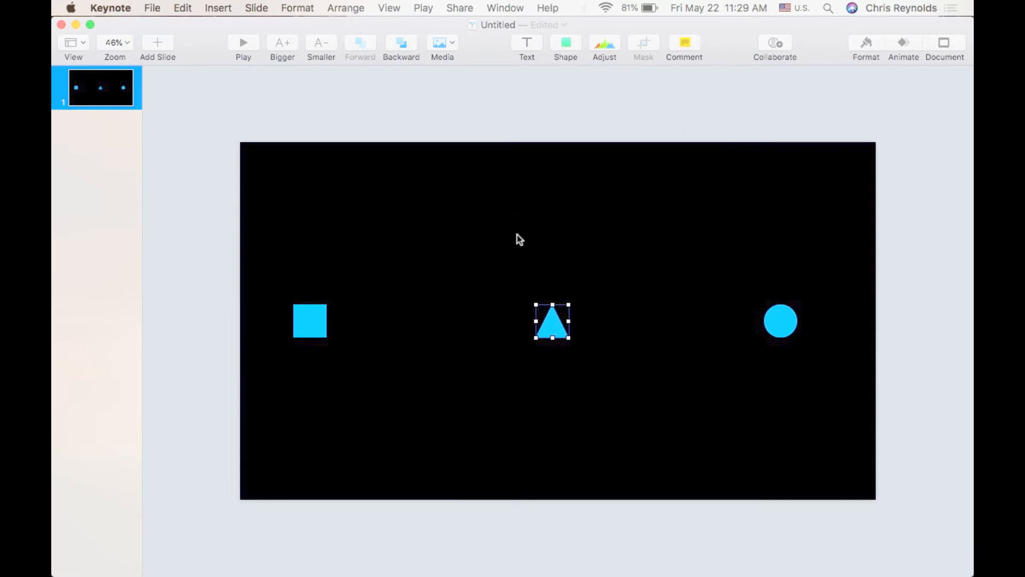
Step: Show the animation settings and select the square, triangle and circle one after another
left_click(909, 42)
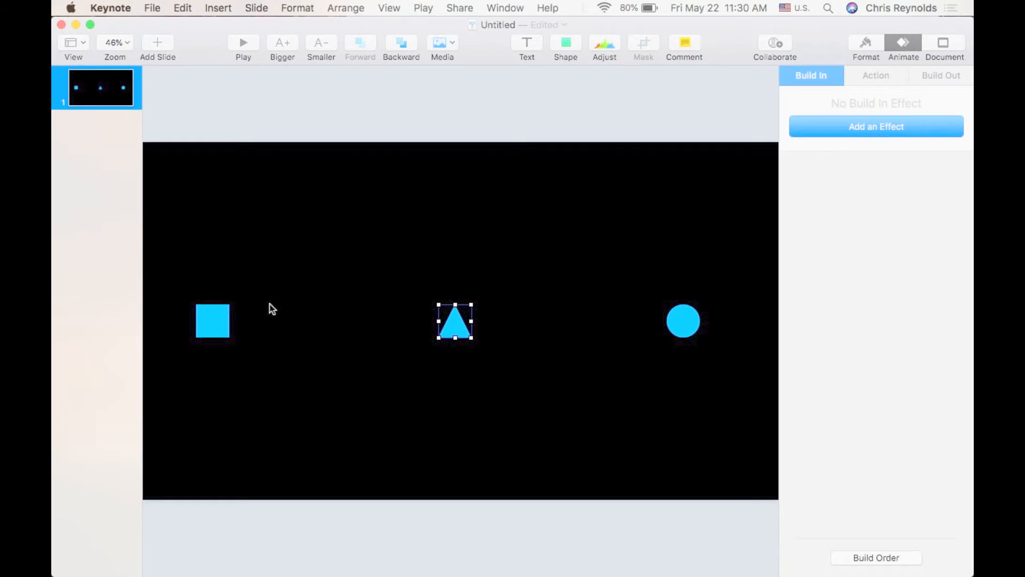
left_click(228, 322)
left_click(467, 332)
left_click(688, 327)
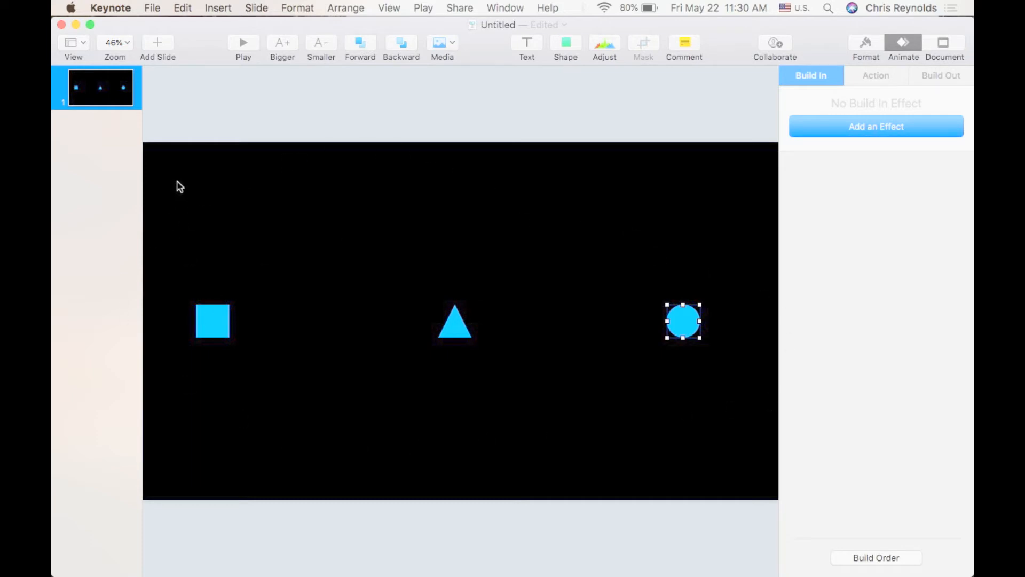
Step: Add a blank second slide and return to the first slide with the shapes
left_click(163, 45)
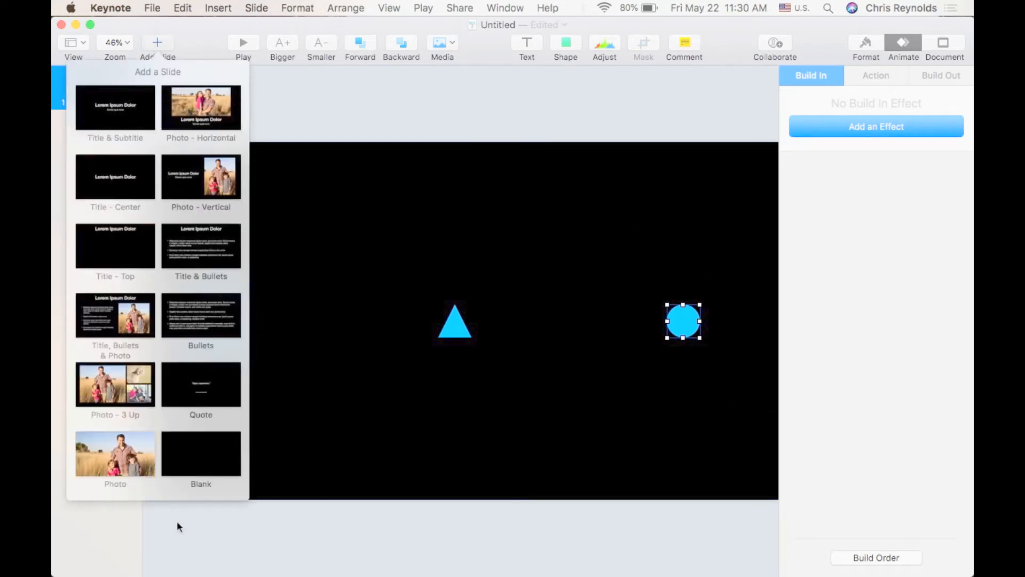
left_click(193, 477)
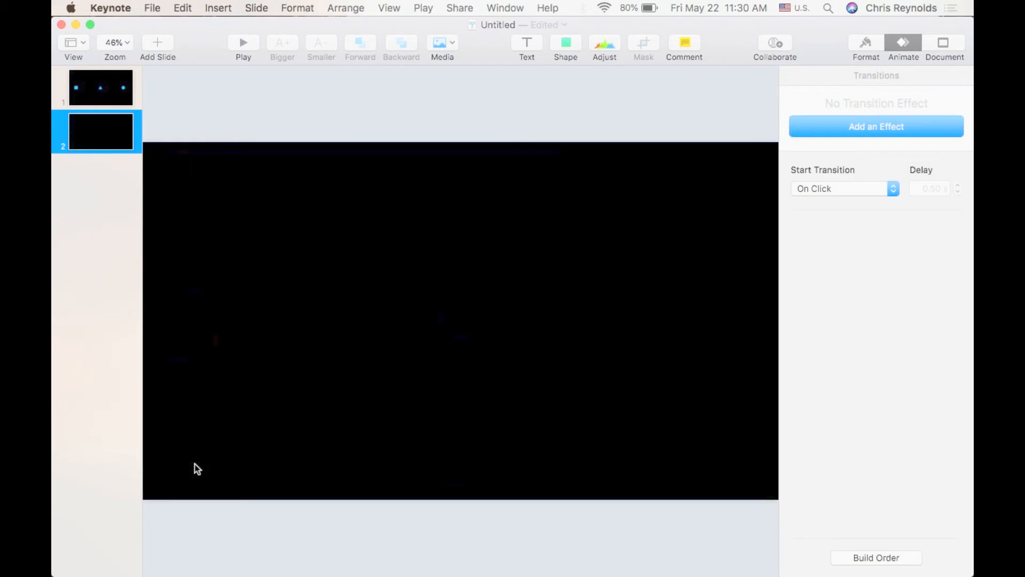
left_click(121, 91)
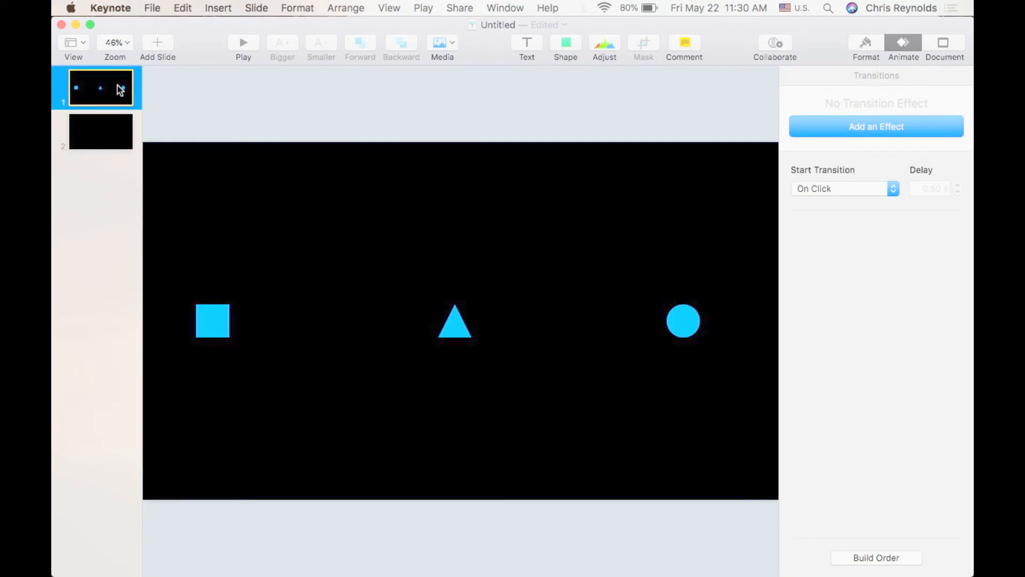
left_click(118, 131)
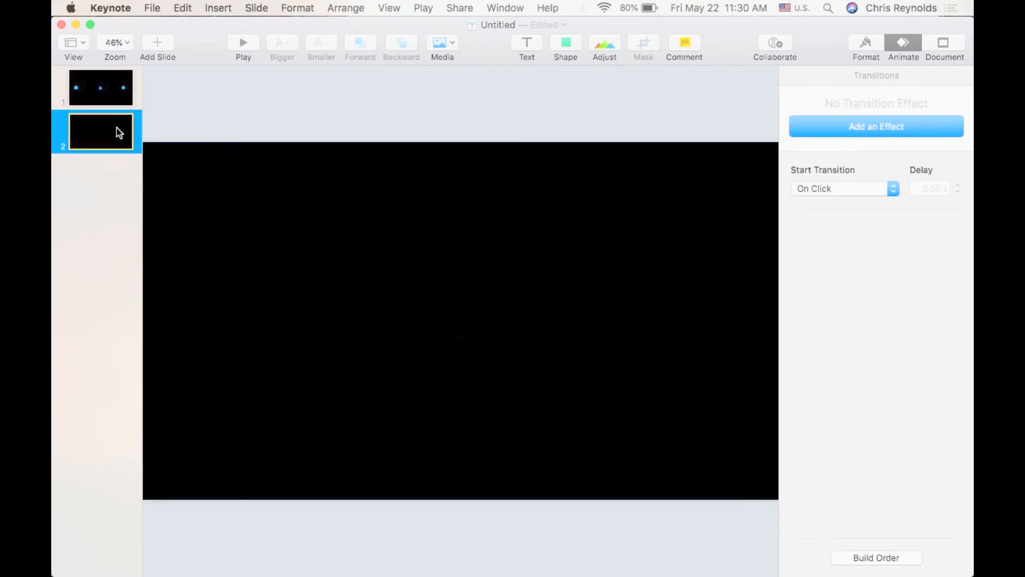
left_click(120, 90)
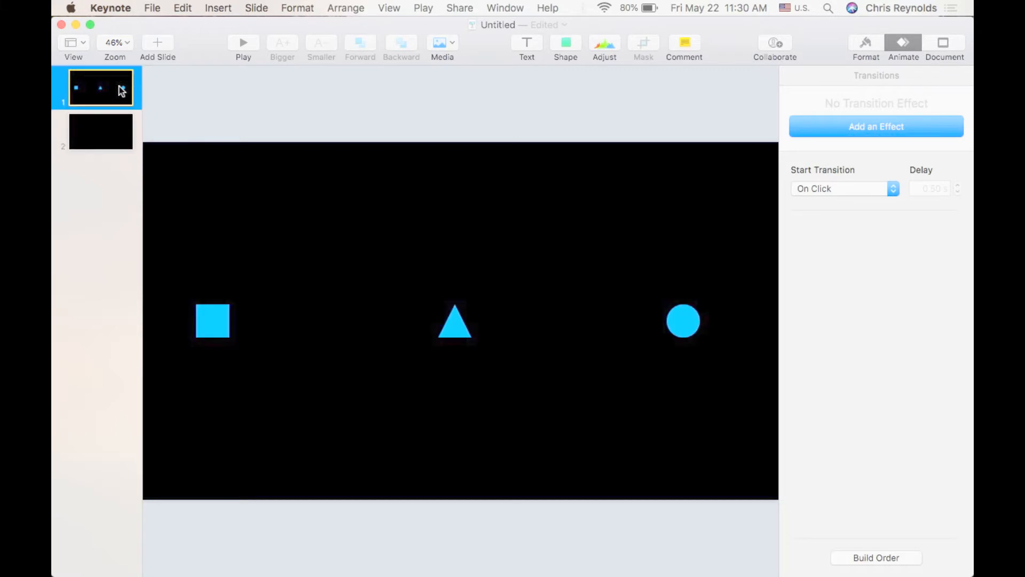
Step: Give the triangle on the first slide an Appear build-in effect and preview it
left_click(208, 310)
left_click(463, 332)
left_click(696, 327)
left_click(457, 326)
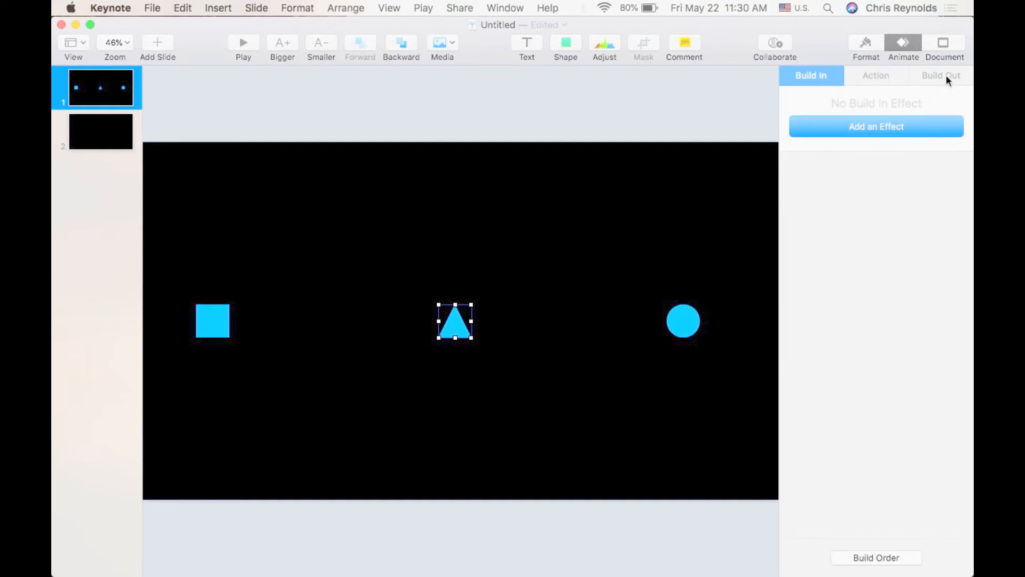
left_click(856, 131)
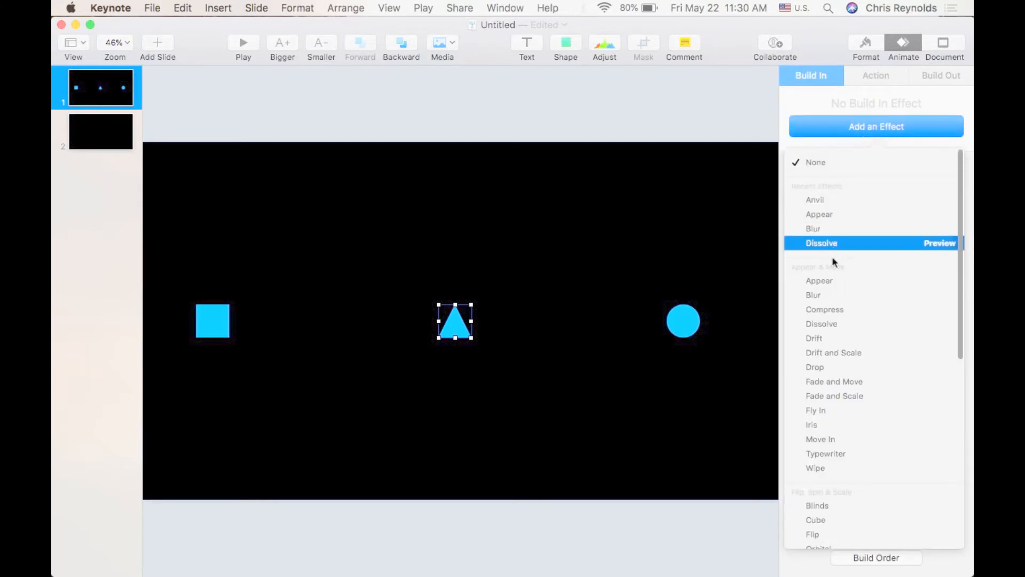
left_click(831, 281)
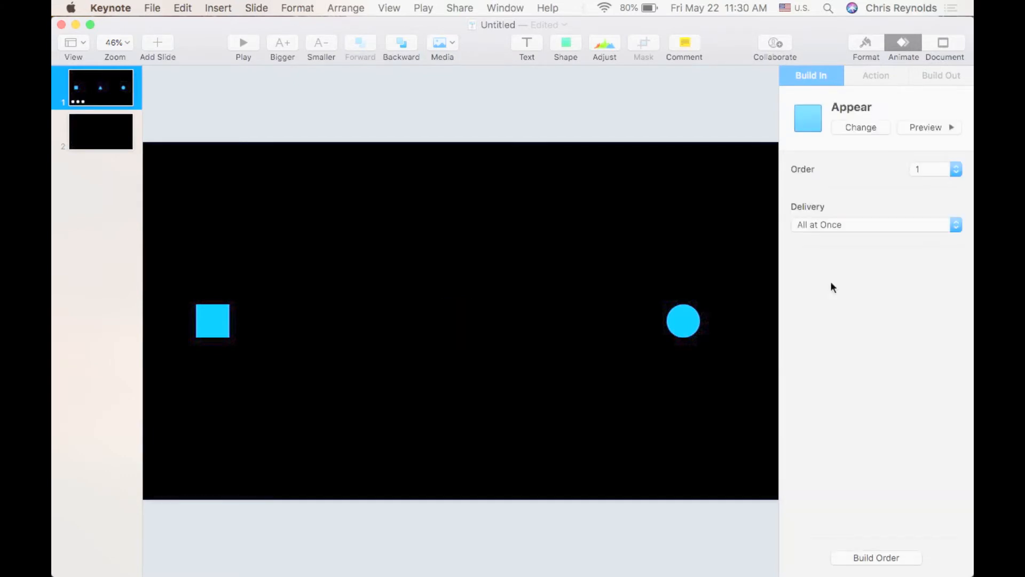
left_click(944, 124)
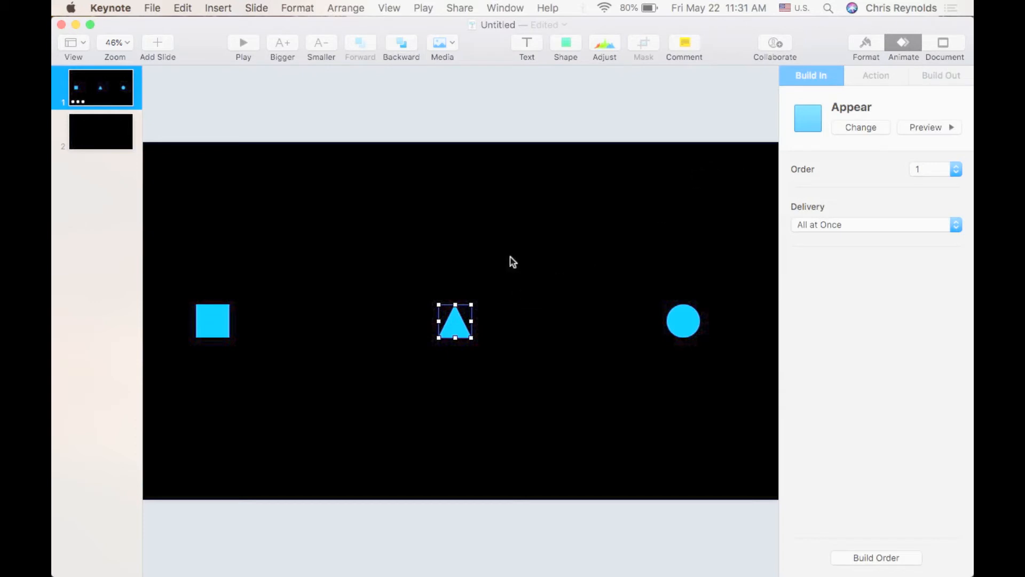
Step: Play the slideshow from the first slide to check the triangle's build-in, and exit the playback
left_click(508, 230)
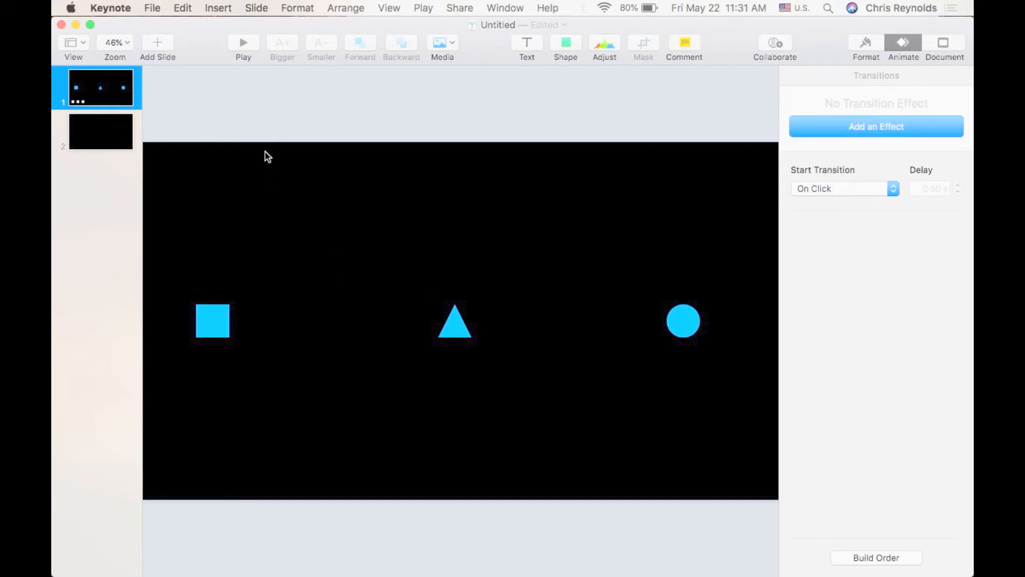
left_click(243, 39)
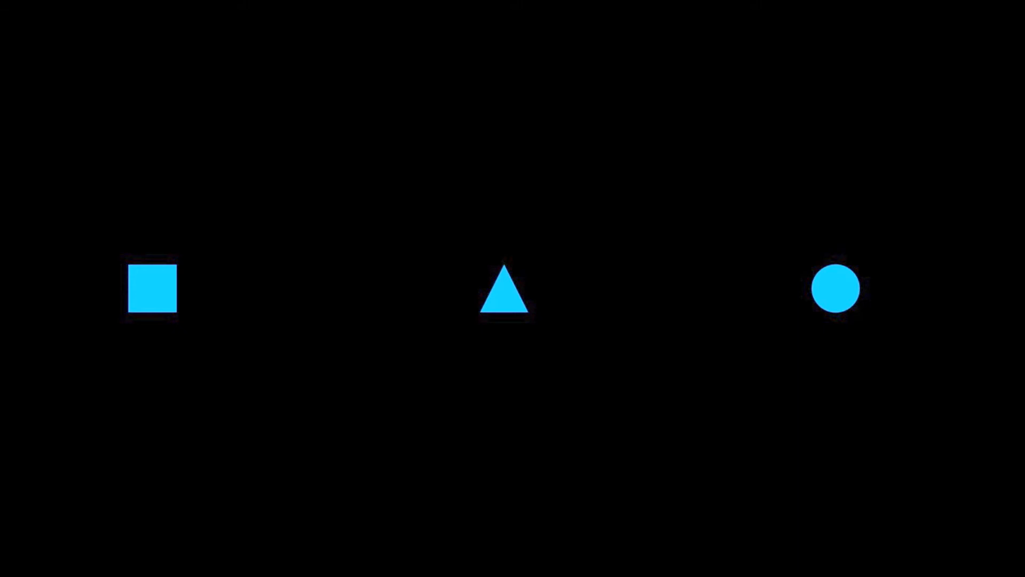
key("Escape")
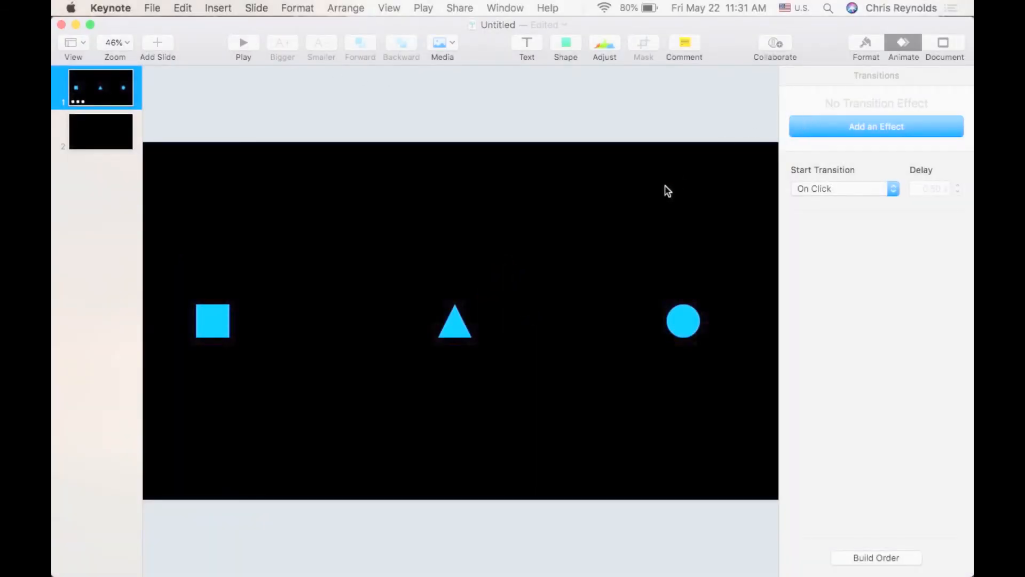
Step: Preview the Anvil build-in effect on the square without applying it
scroll(666, 203, "down", 2)
left_click(221, 315)
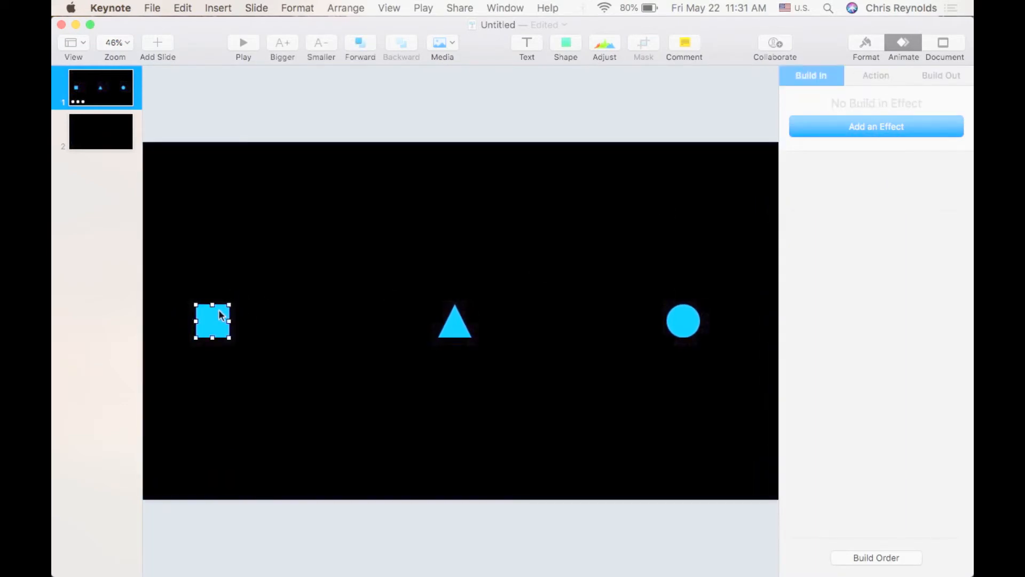
left_click(850, 125)
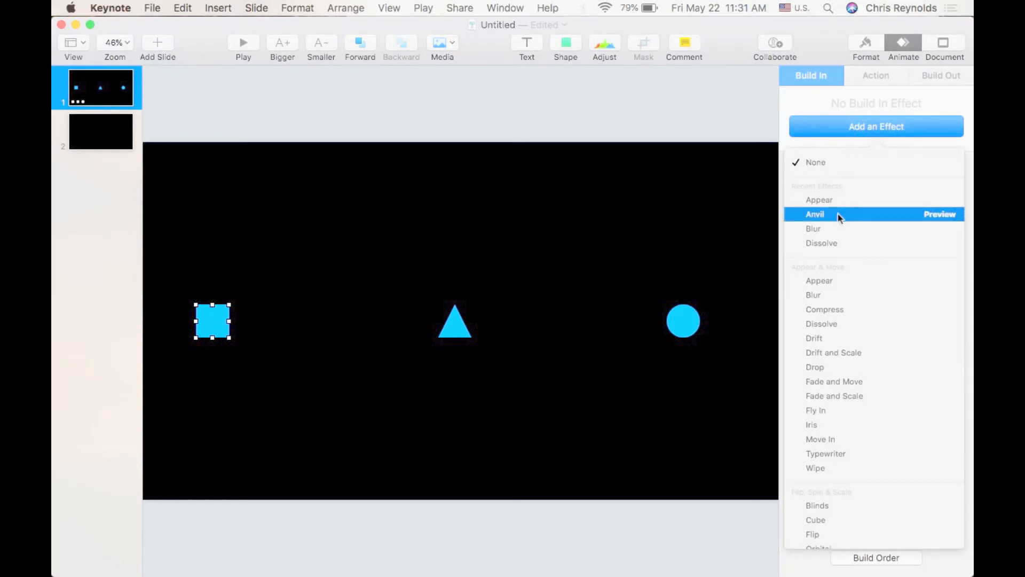
left_click(939, 214)
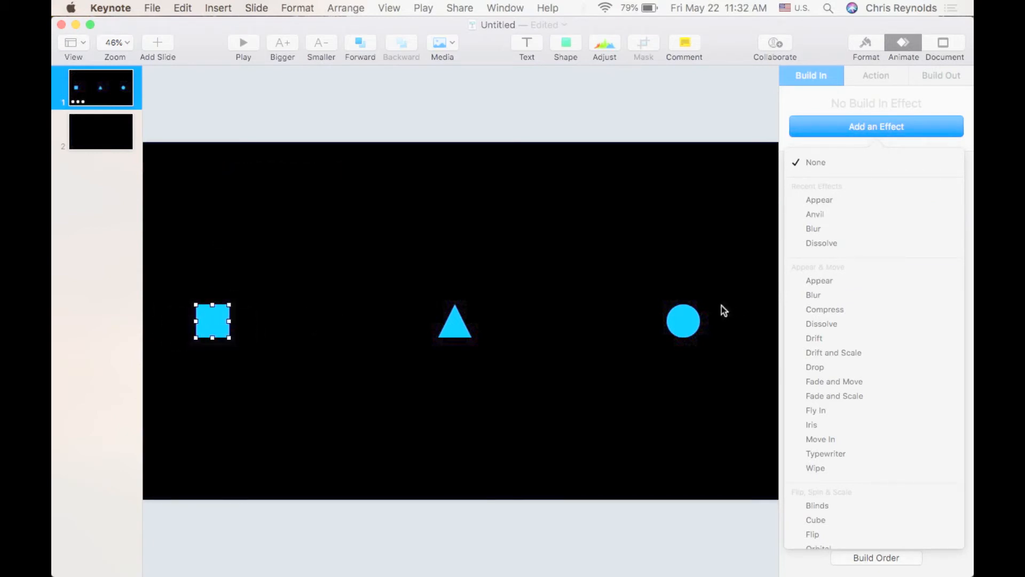
Step: Give the circle a Blur build-in effect
left_click(683, 322)
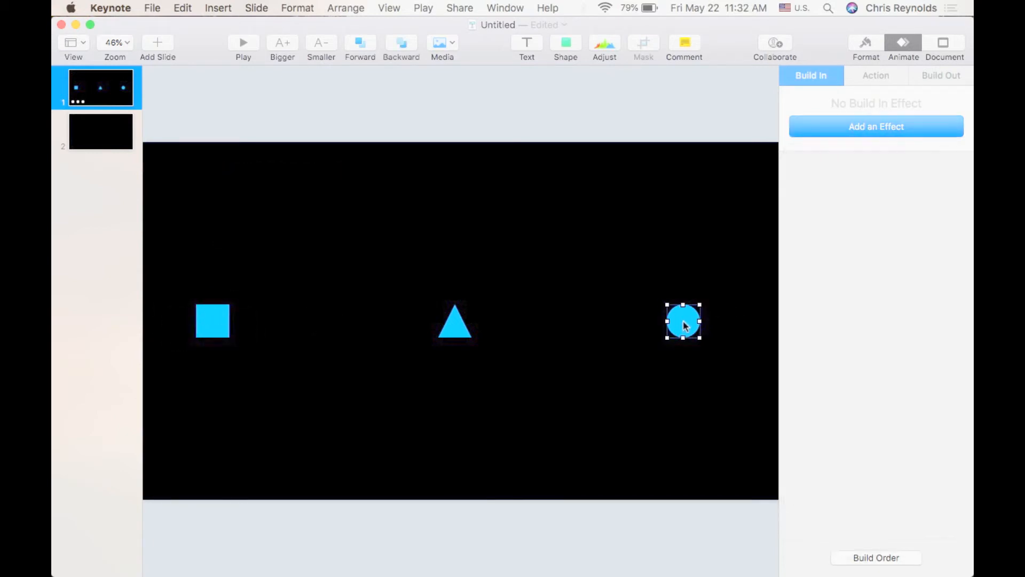
left_click(873, 129)
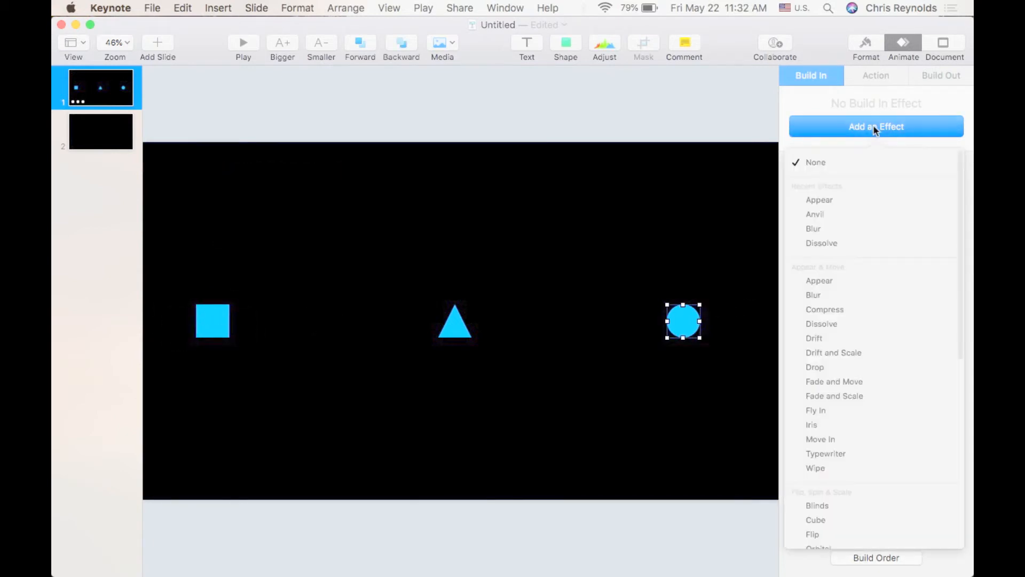
left_click(843, 233)
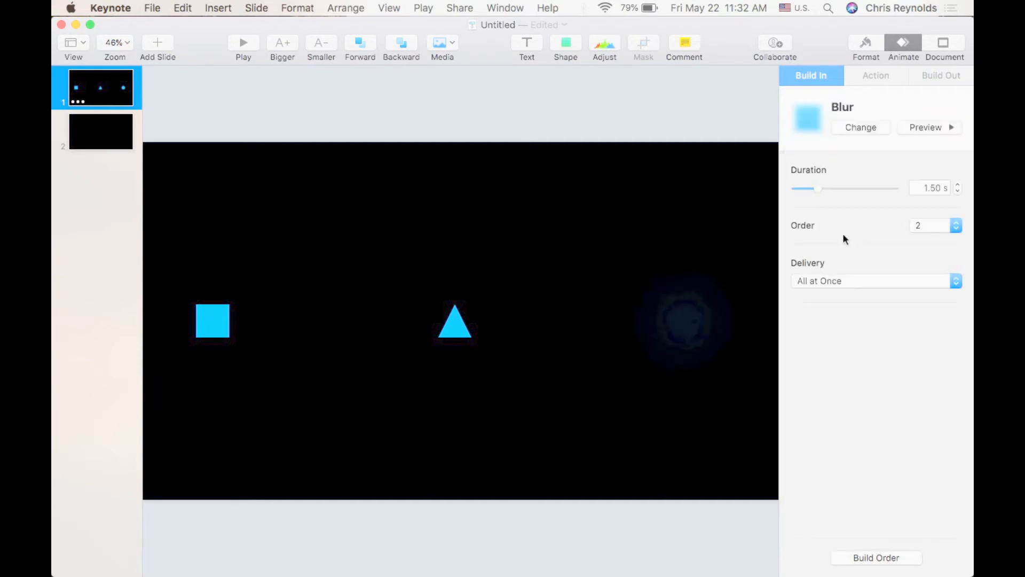
Step: Play the slideshow from the first slide and advance through the shapes' build-ins
left_click(433, 279)
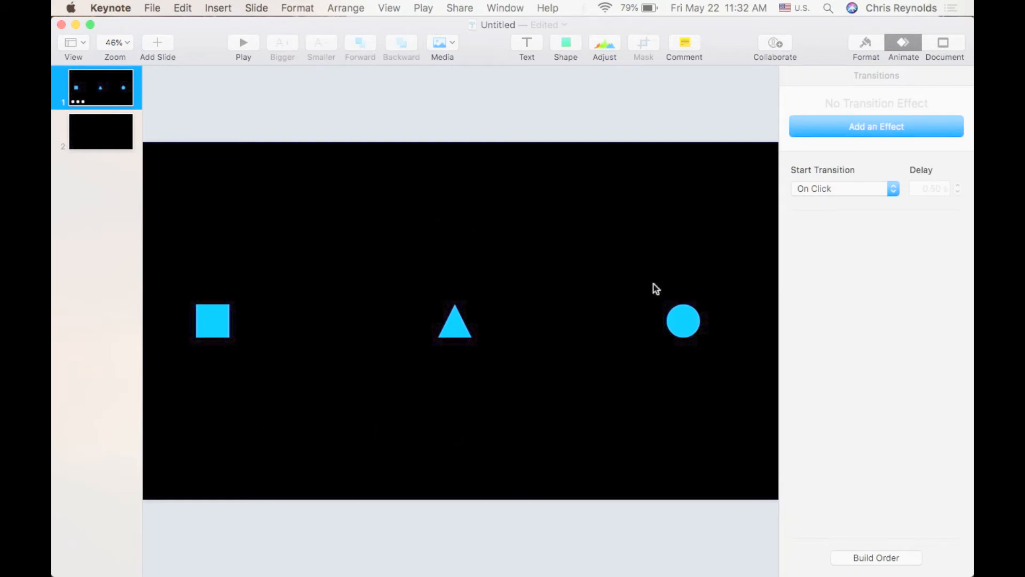
left_click(242, 45)
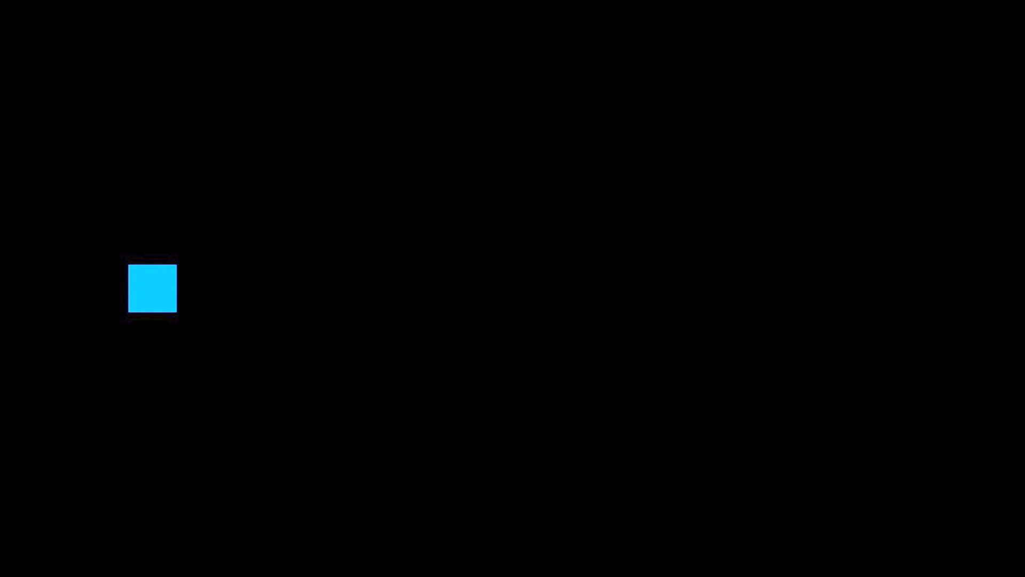
key("Right")
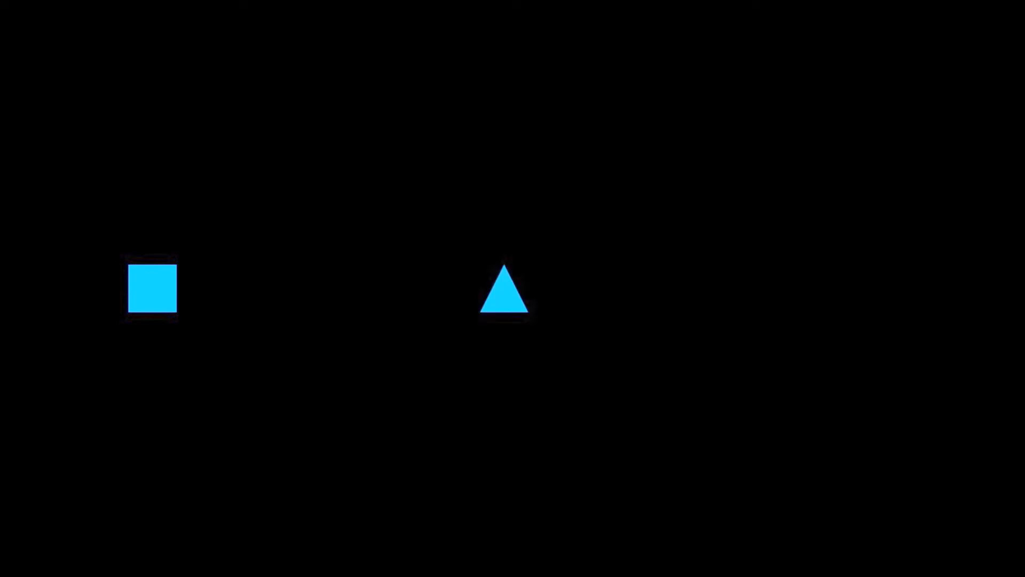
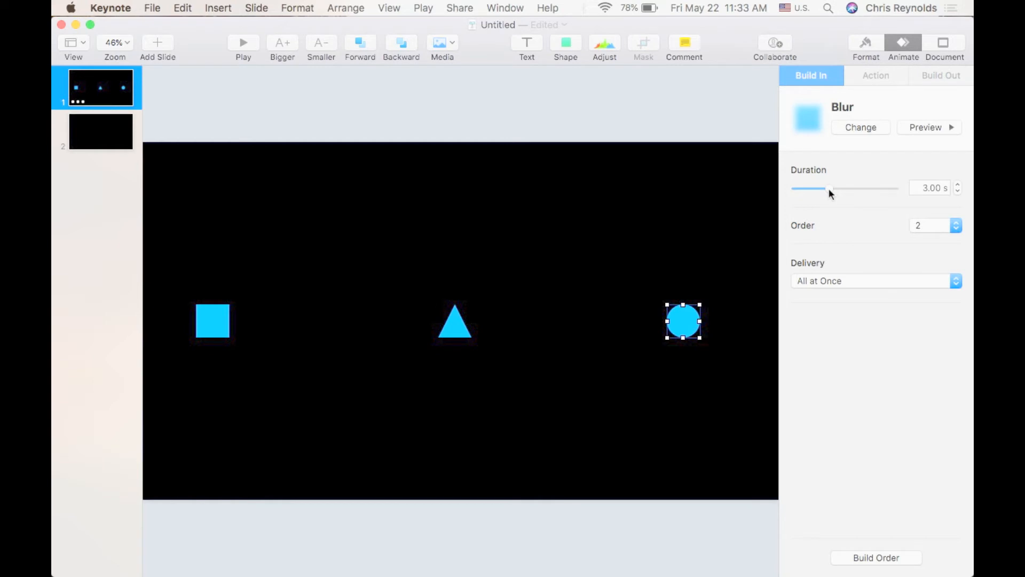
Step: Set the duration of the square's Anvil build-in to 4.25 s and preview it
left_click(198, 316)
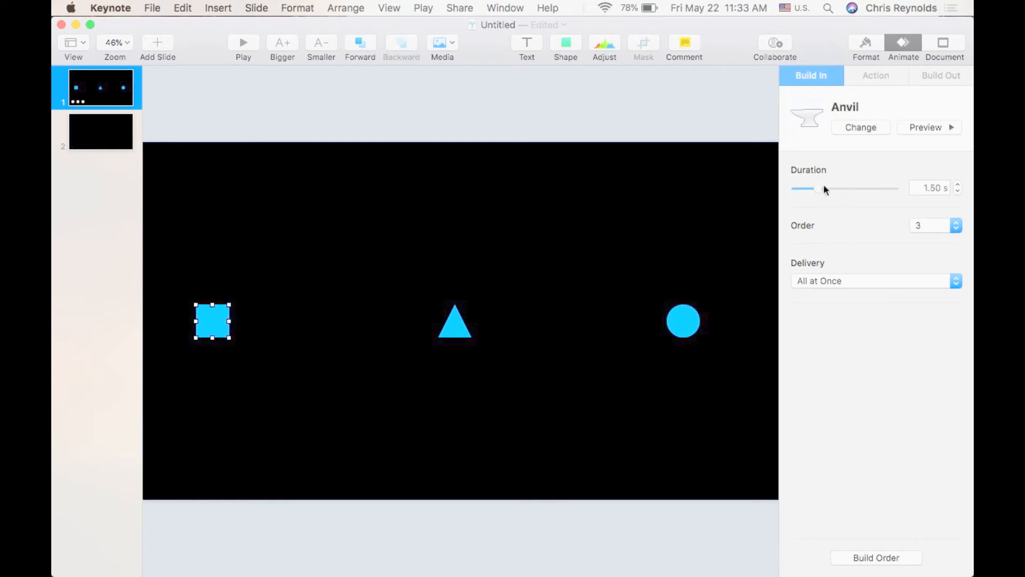
left_click_drag(821, 190, 836, 190)
left_click(935, 128)
Step: Check the triangle's build settings and set the square's Anvil build-in order to 2
left_click(939, 226)
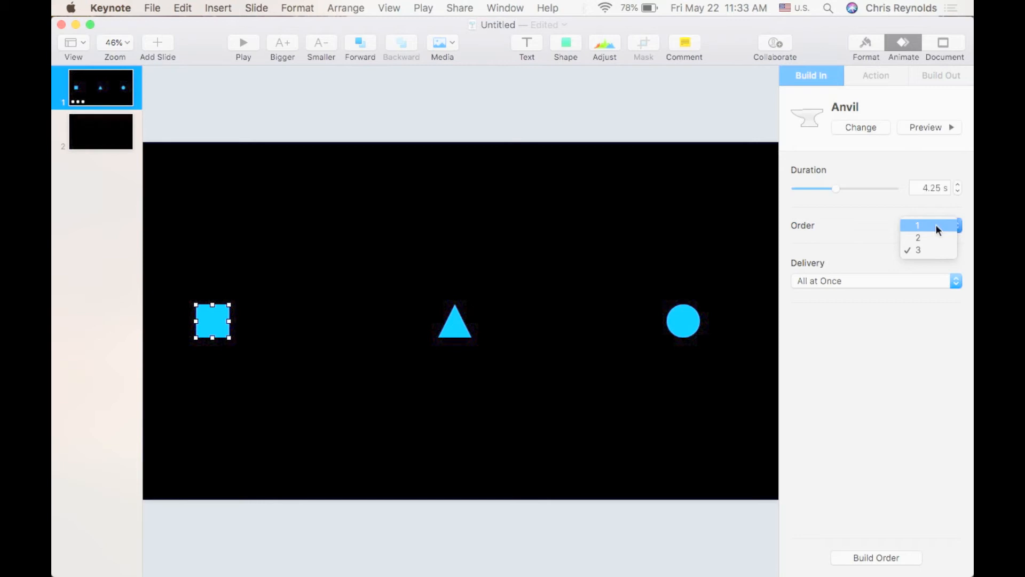
left_click(874, 332)
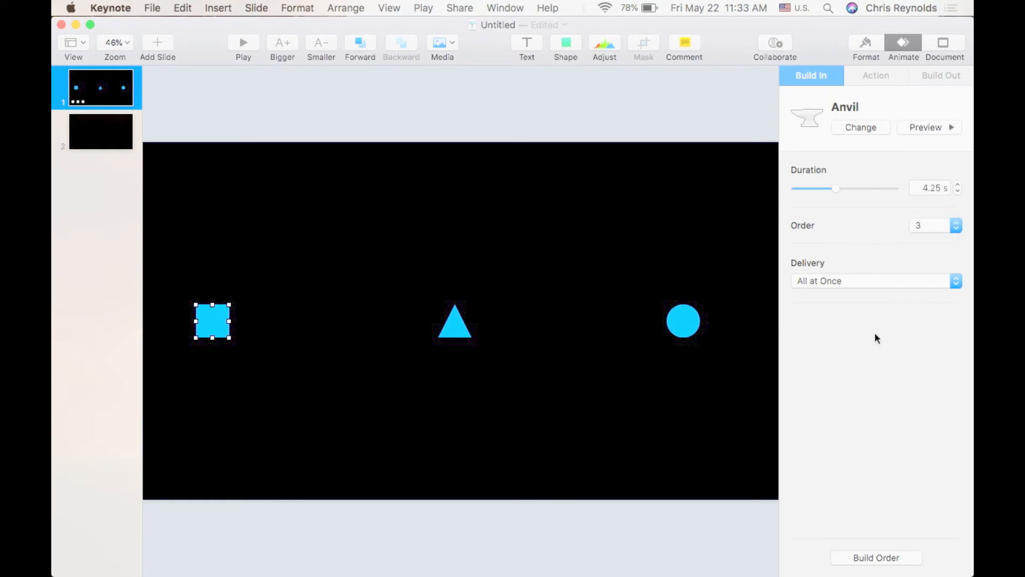
left_click(453, 321)
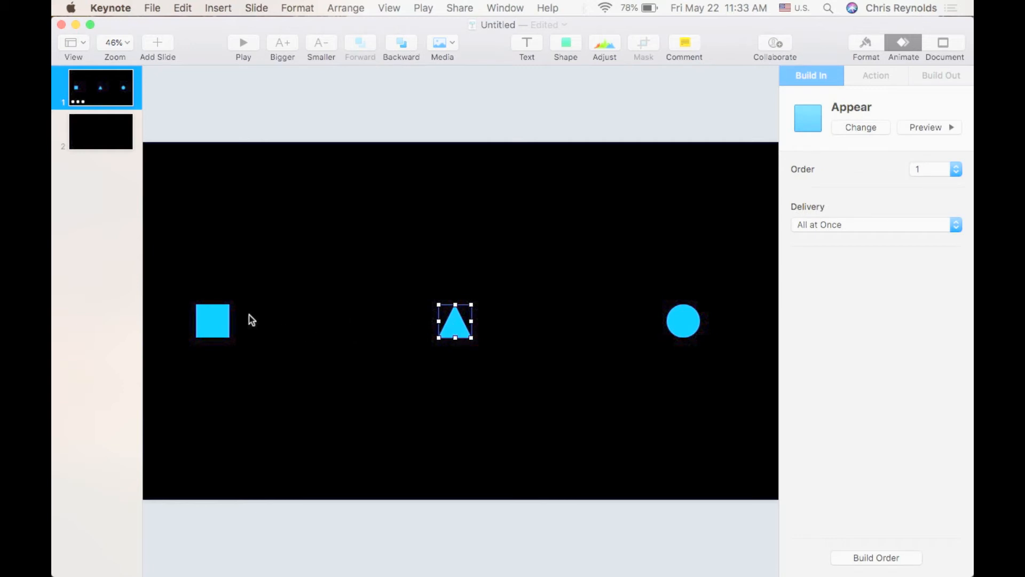
left_click(209, 318)
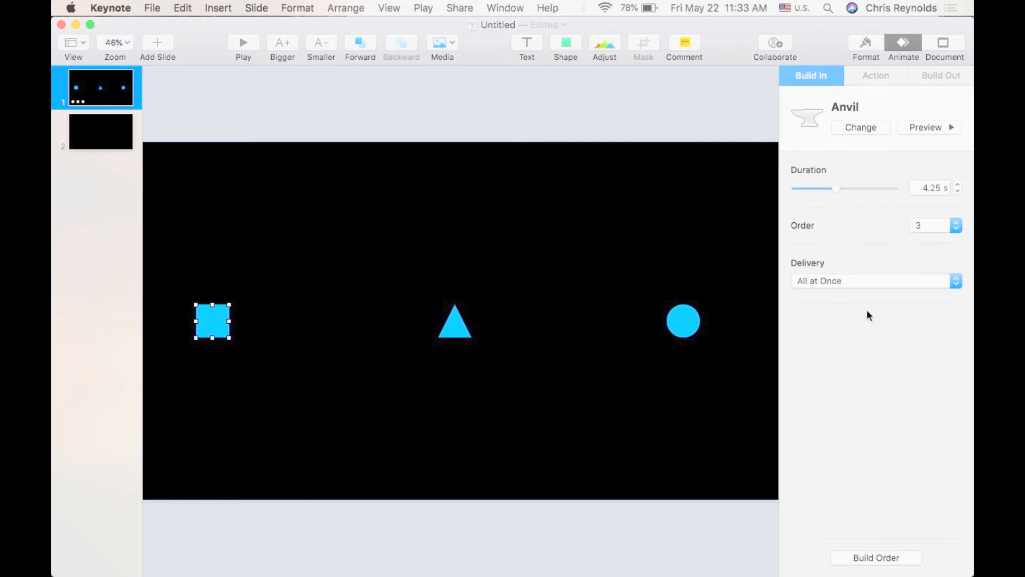
left_click(932, 225)
left_click(930, 240)
Step: Examine the circle's order and the build order list of the first slide, then close the list
left_click(693, 321)
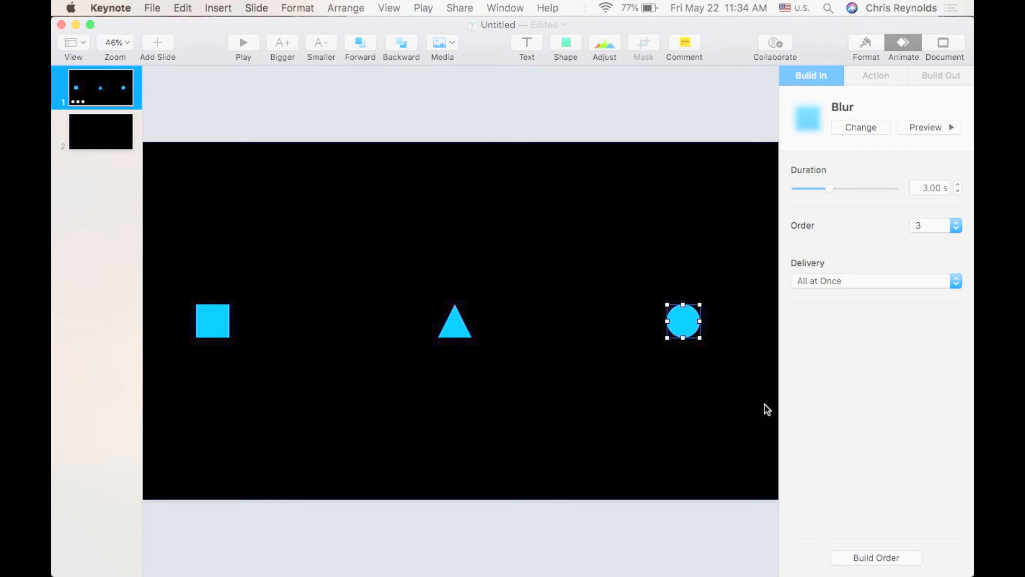
left_click(864, 559)
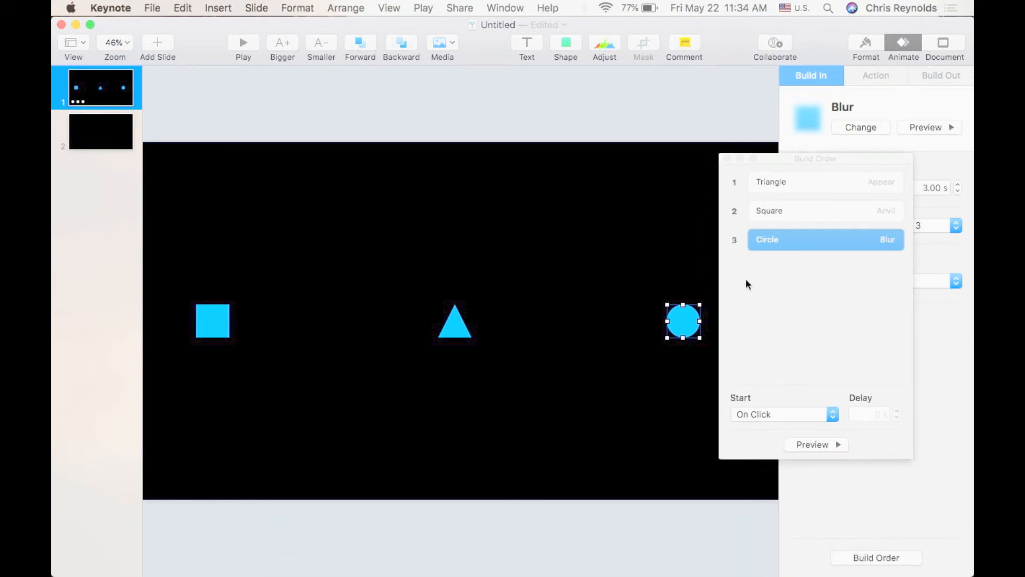
mouse_move(771, 237)
left_mouse_down()
mouse_move(772, 168)
mouse_move(773, 250)
left_mouse_up()
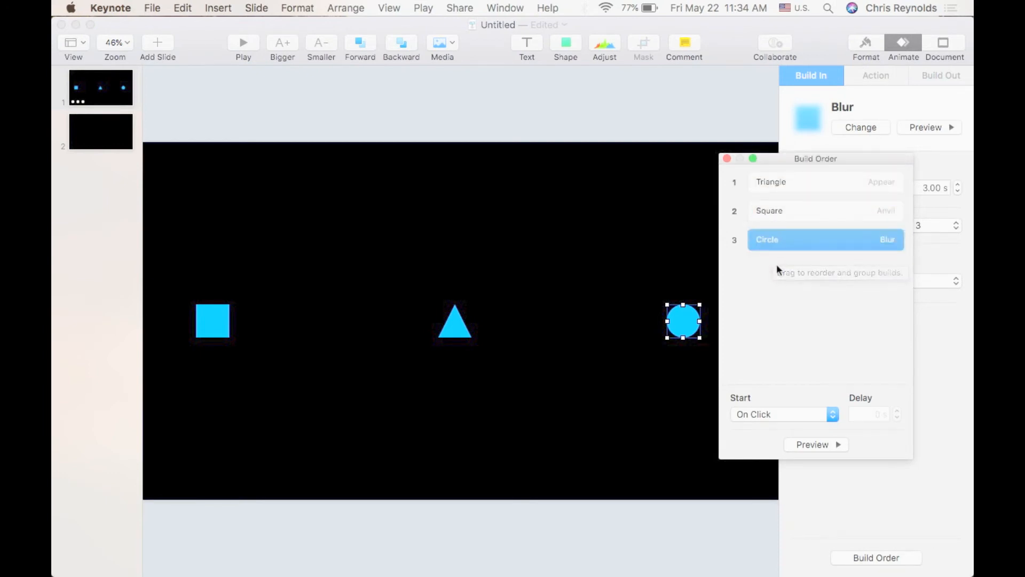
left_click(727, 159)
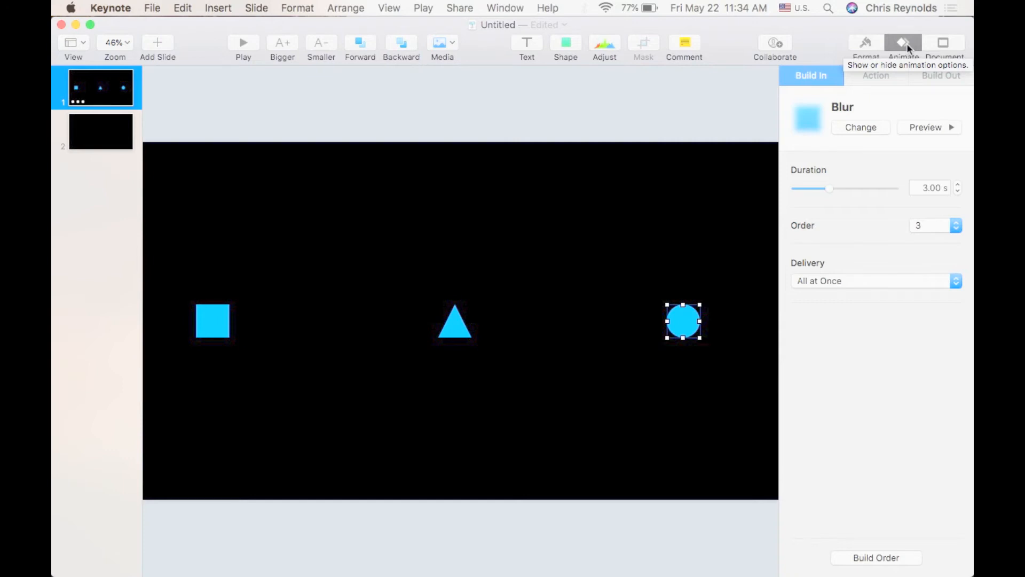
left_click(570, 258)
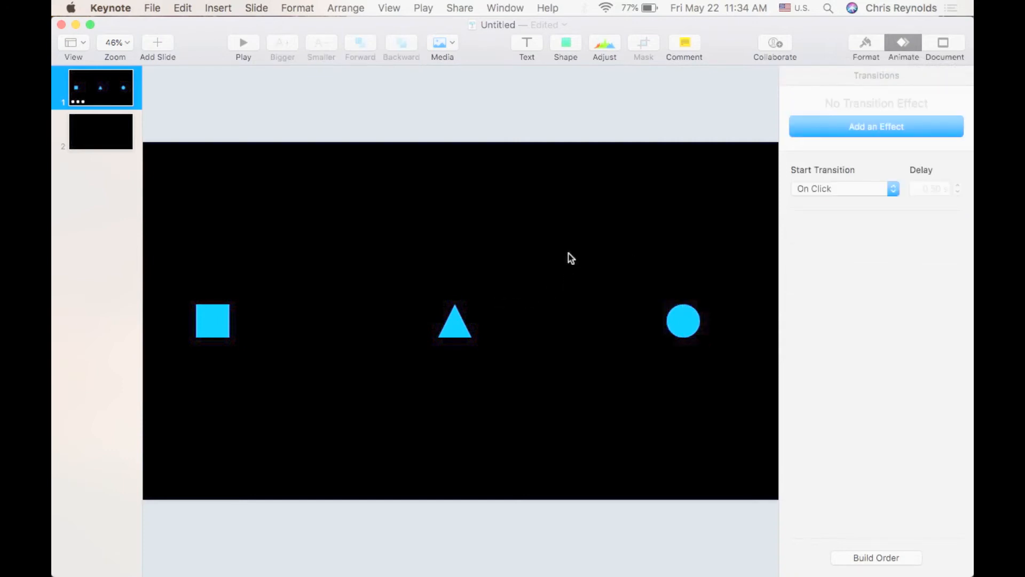
Step: Insert a basic triangle on the second slide, enlarge it, and center it on the slide
left_click(94, 140)
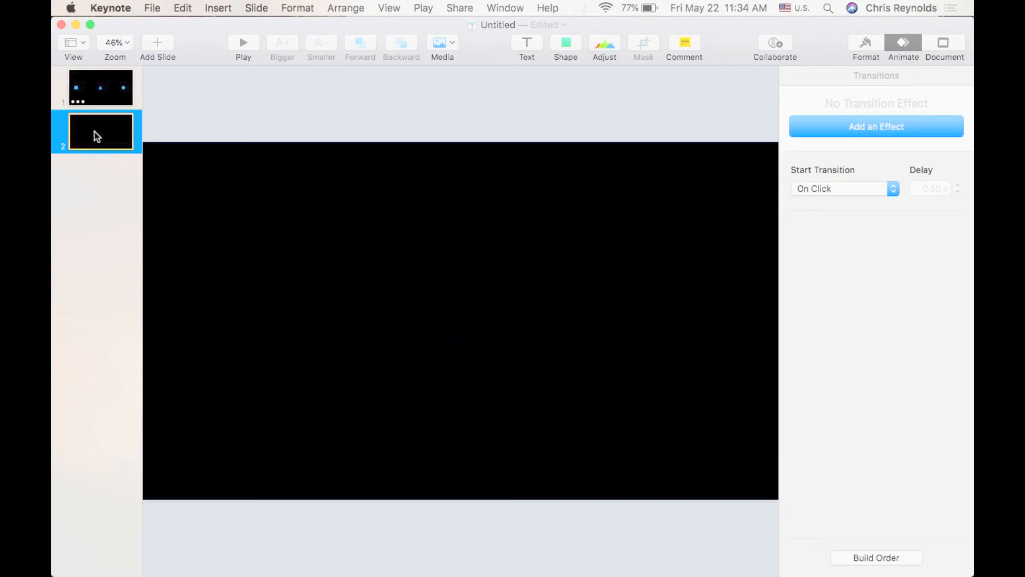
left_click(565, 45)
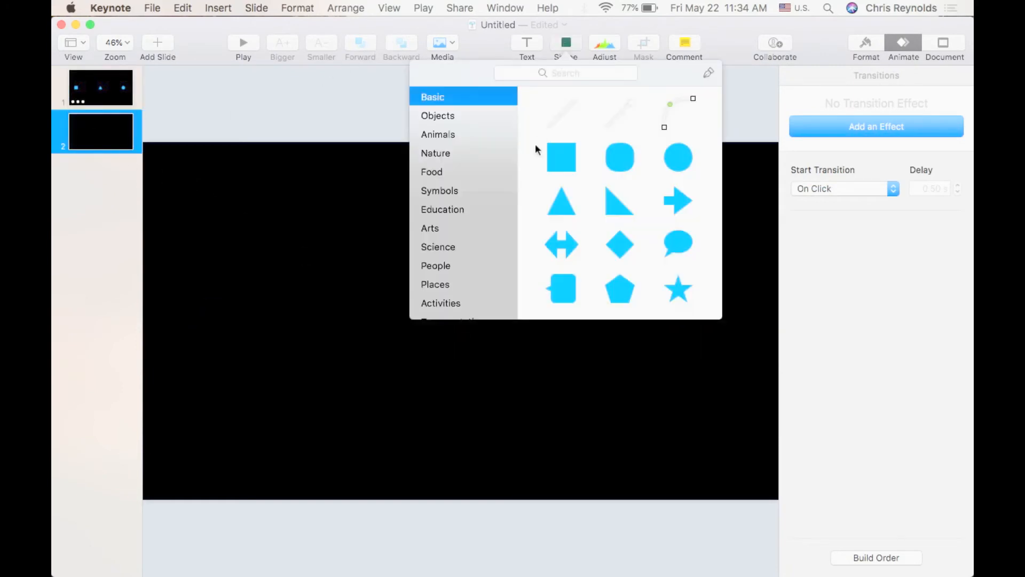
left_click(561, 202)
left_click_drag(464, 313, 263, 179)
left_click_drag(355, 241, 451, 313)
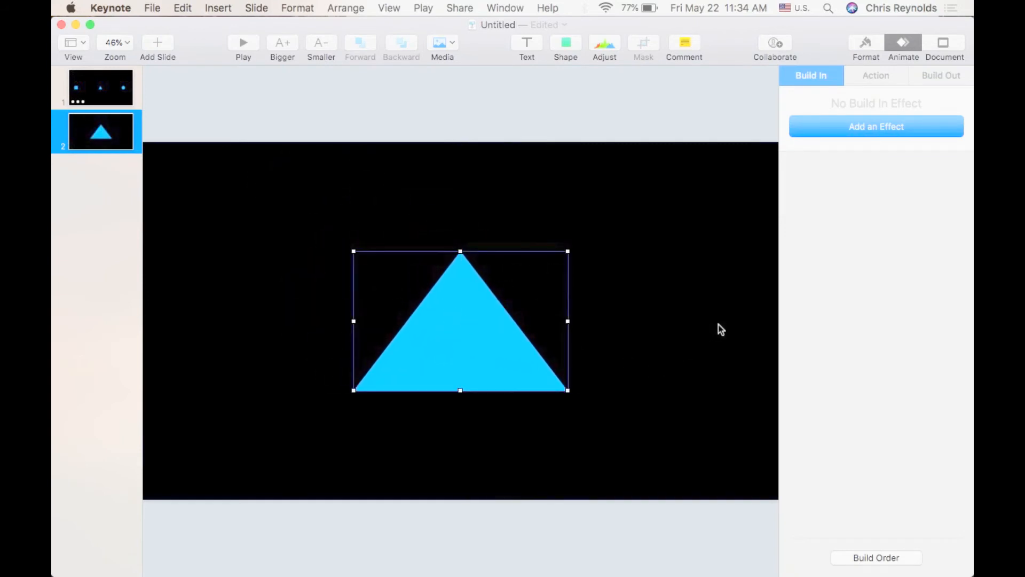
Step: Add a Move action to the second slide's triangle, set its duration to 2.00 s, and preview it
left_click(883, 76)
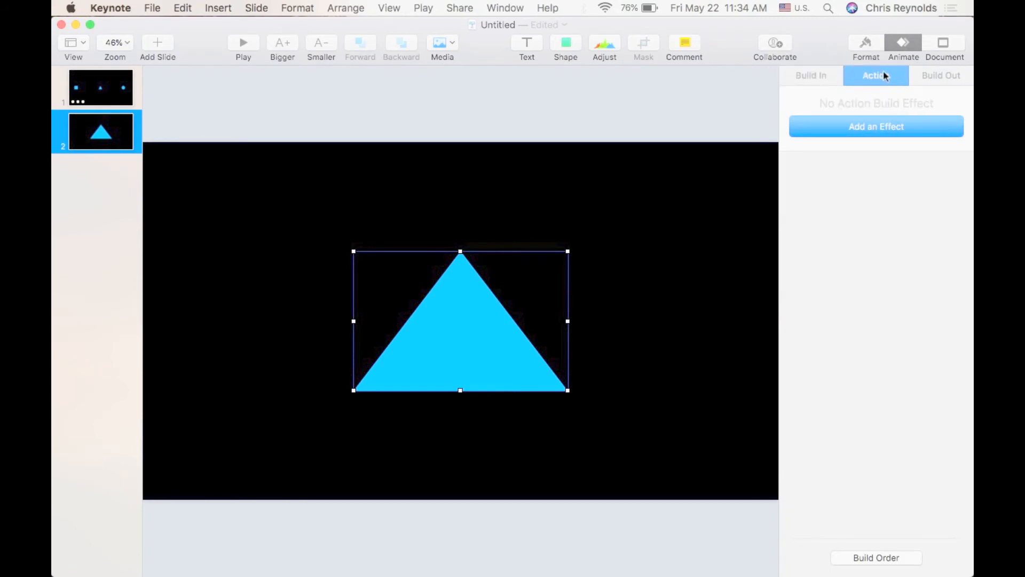
left_click(872, 130)
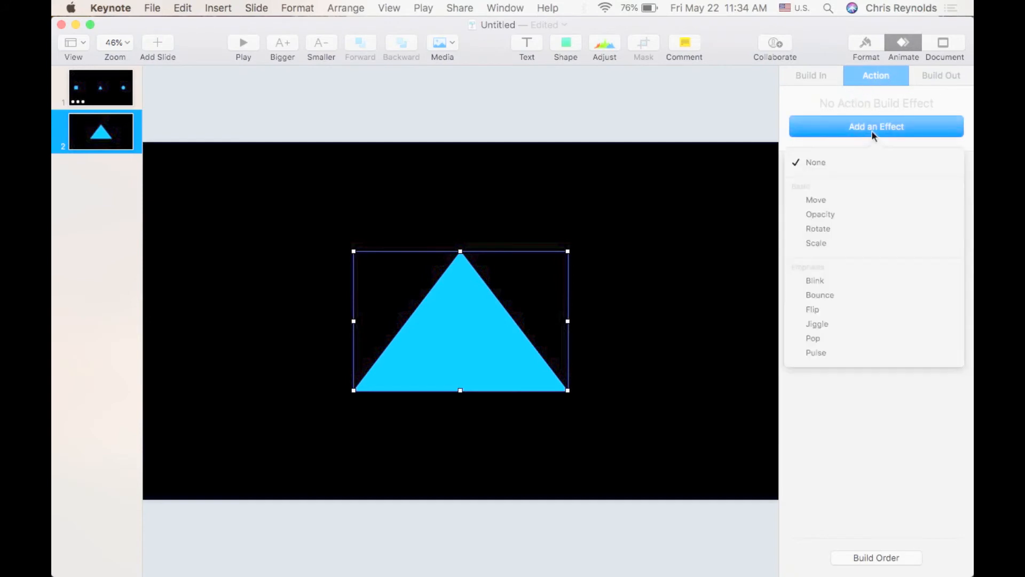
left_click(819, 200)
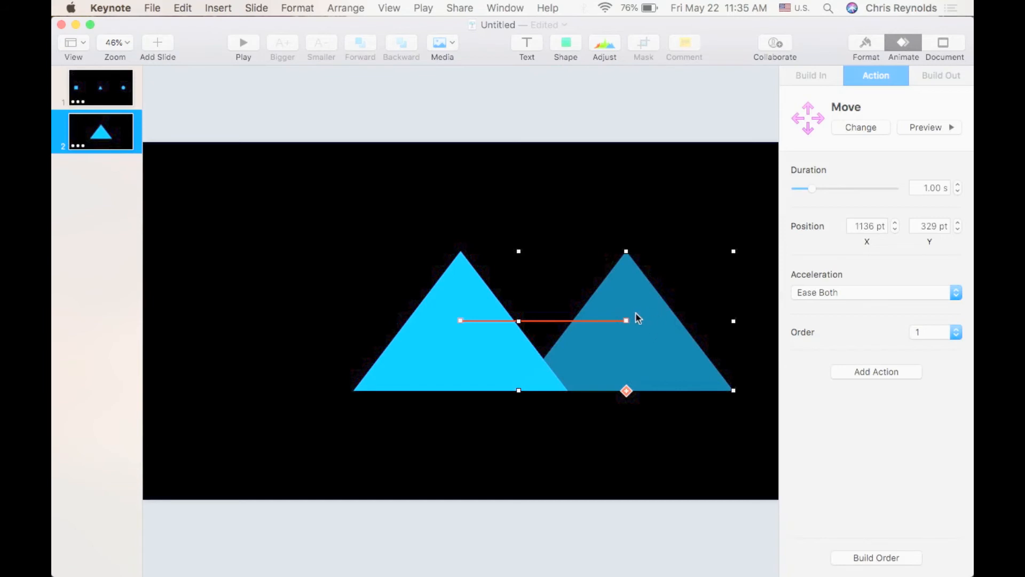
mouse_move(537, 324)
left_click_drag(813, 190, 822, 193)
left_click(923, 126)
Step: Place the Move action's end point directly below the triangle, preview the motion, and fine-tune the position to X 636 pt, Y 628 pt
left_click_drag(627, 321, 464, 421)
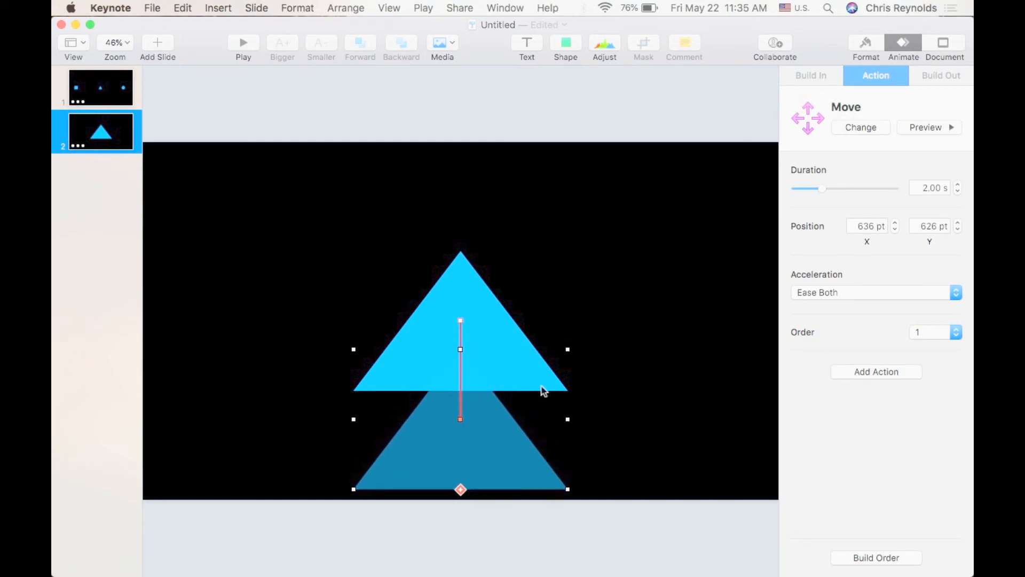
left_click(930, 126)
left_click(896, 224)
left_click(896, 224)
left_click(896, 224)
left_click(896, 223)
left_click(896, 228)
left_click(896, 228)
left_click(896, 228)
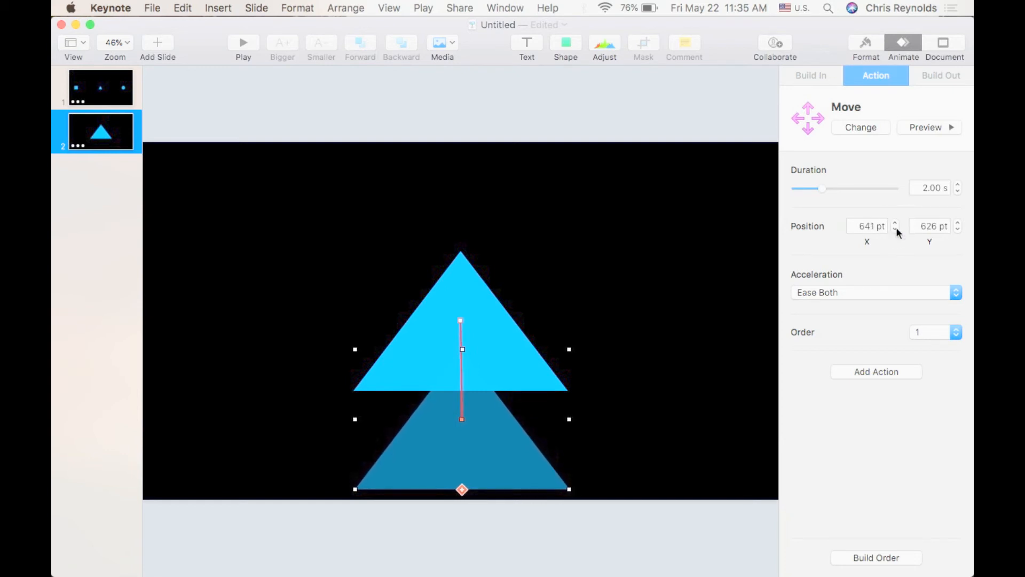
left_click_drag(472, 439, 440, 438)
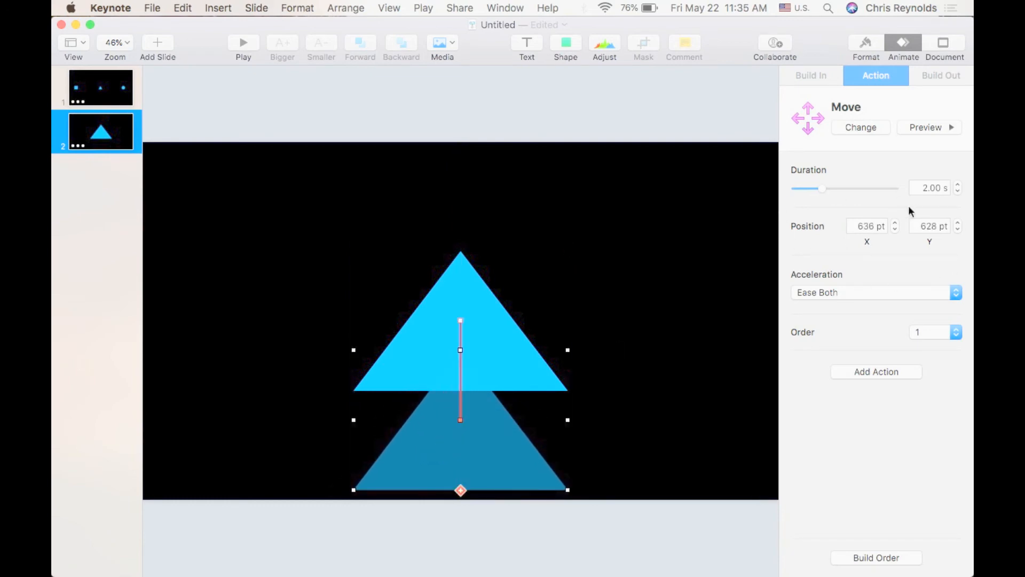
left_click(854, 299)
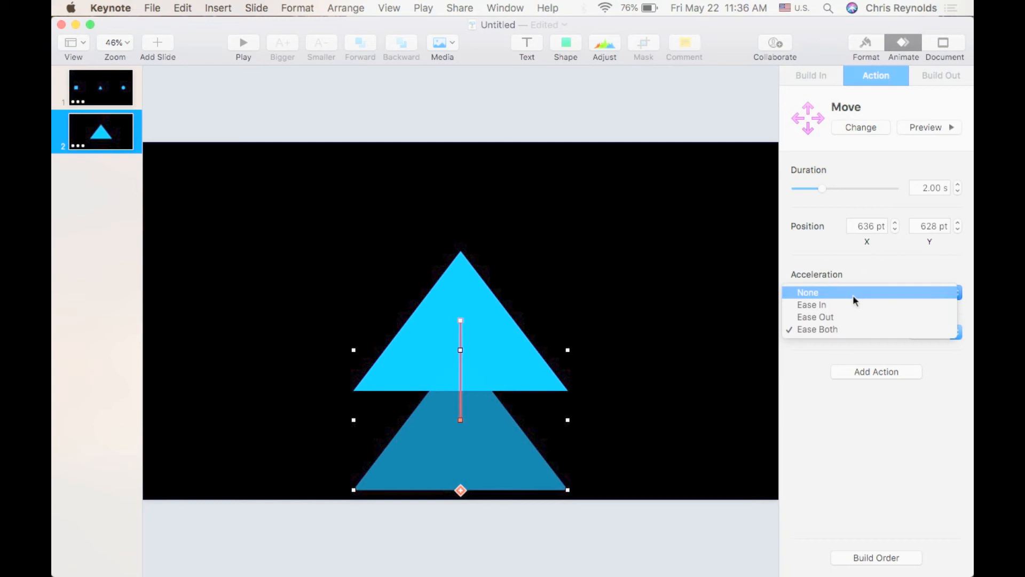
left_click(851, 264)
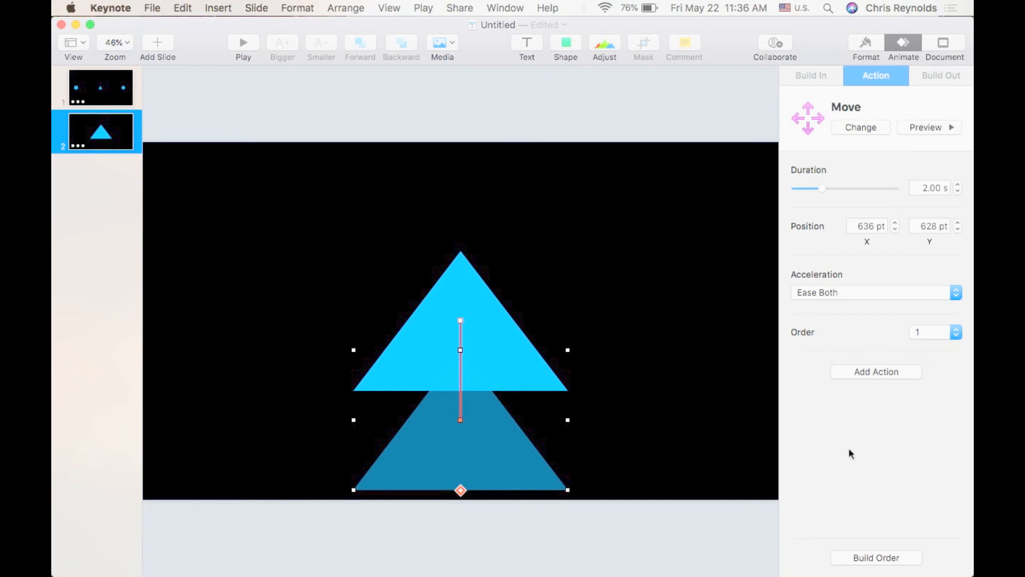
Step: Set the triangle's Move action to start After Transition in the build order, and close the build order list
left_click(866, 559)
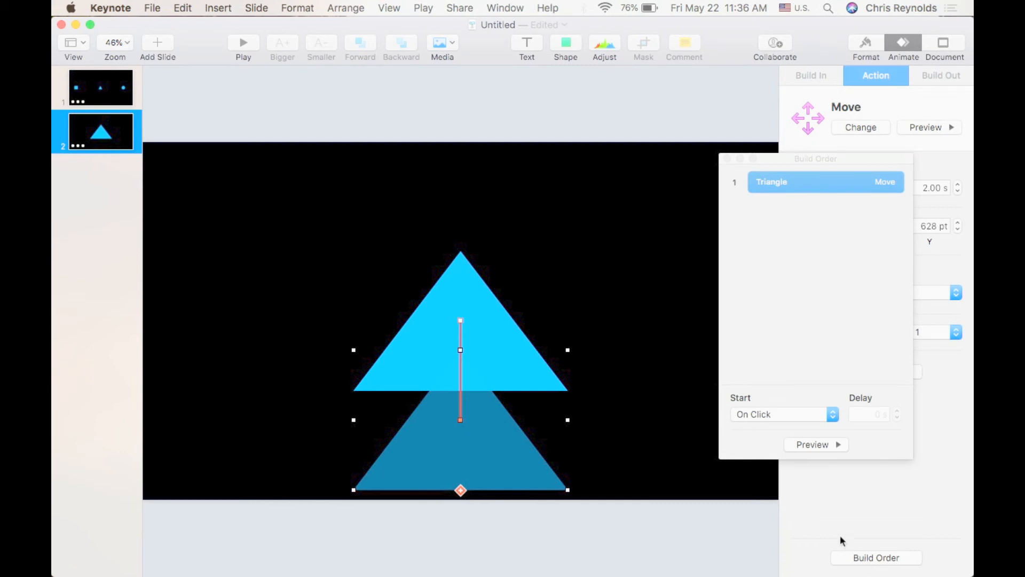
left_click(780, 414)
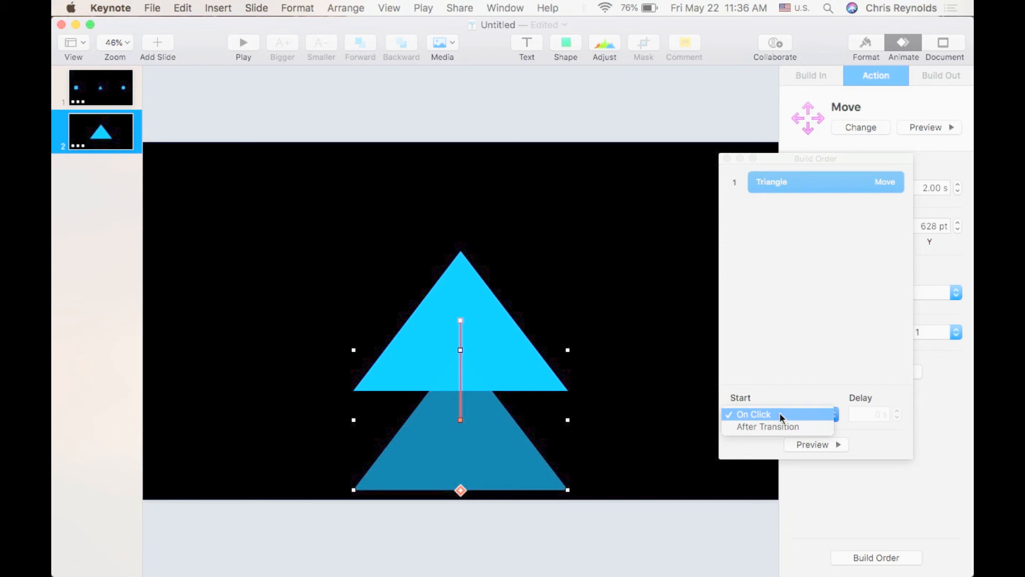
left_click(757, 427)
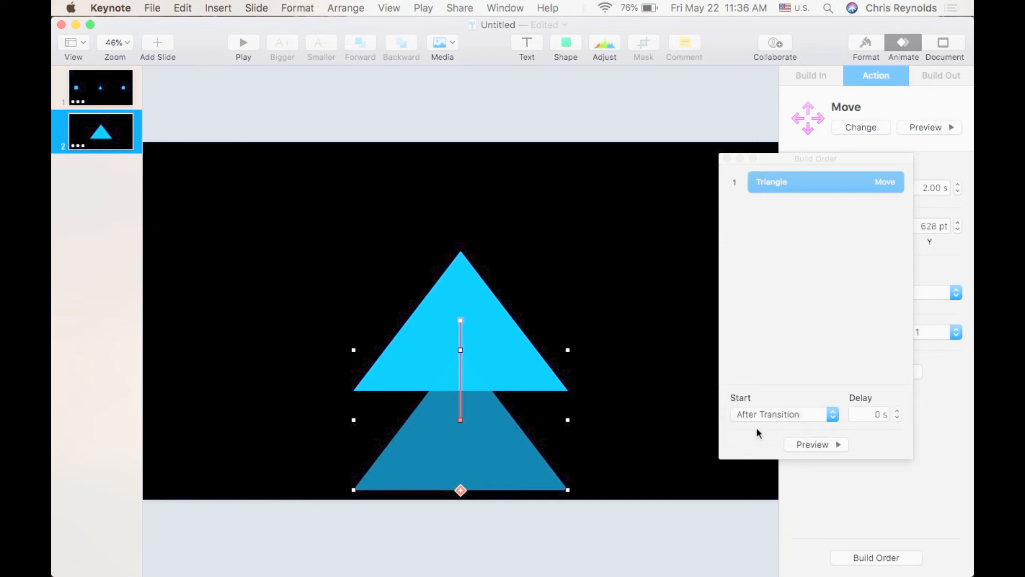
left_click(726, 159)
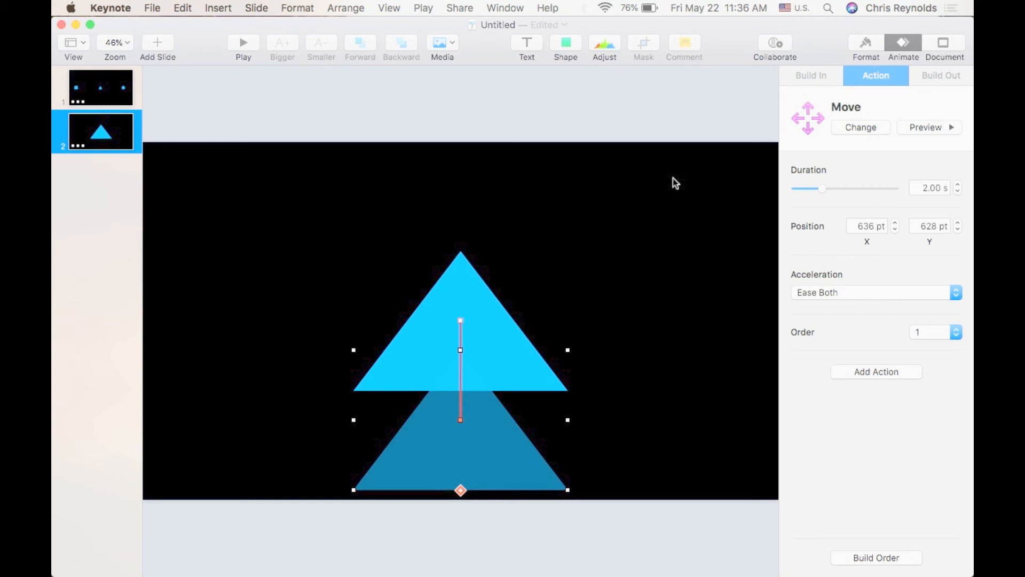
Step: Play the slideshow from the first slide through the second slide's triangle motion, and exit the playback
left_click(117, 94)
left_click(256, 46)
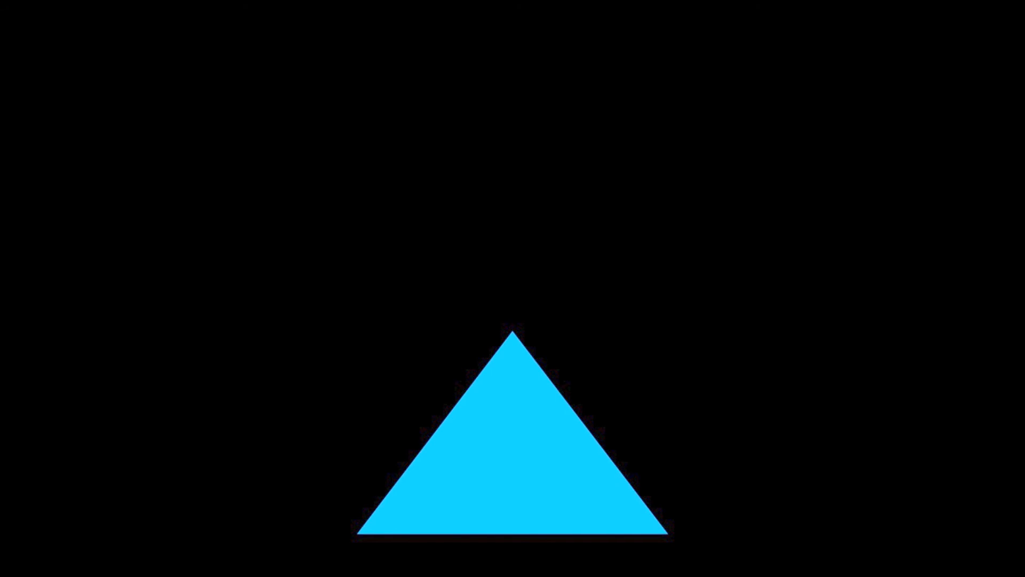
key("Escape")
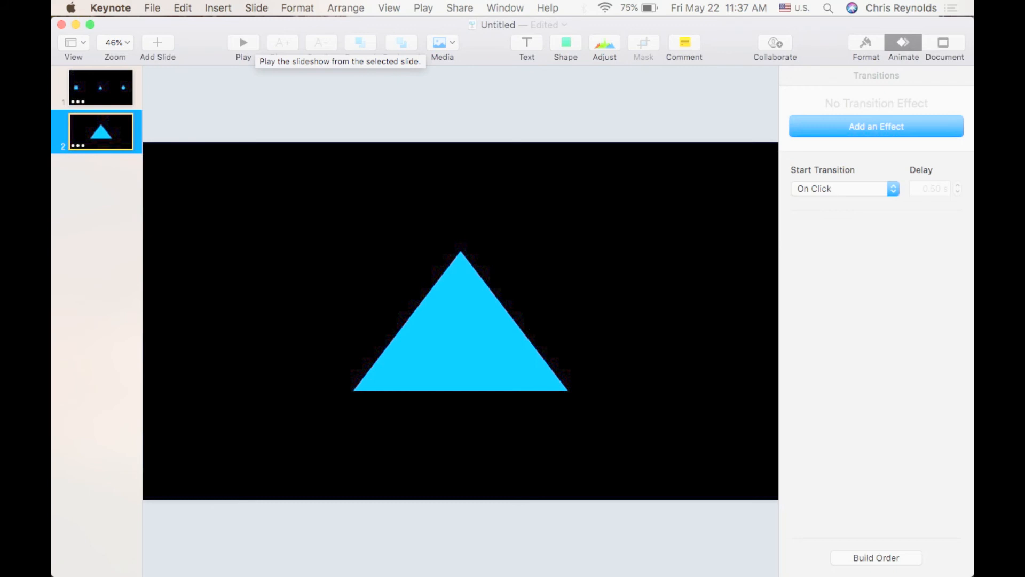
Step: Give the triangle on the second slide a Disappear build-out effect
left_click(453, 318)
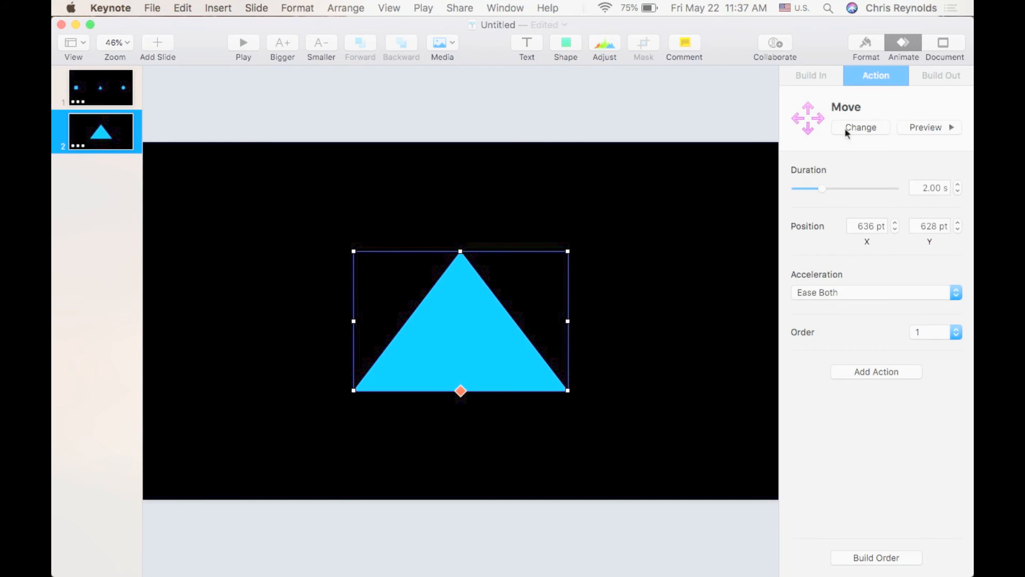
left_click(945, 76)
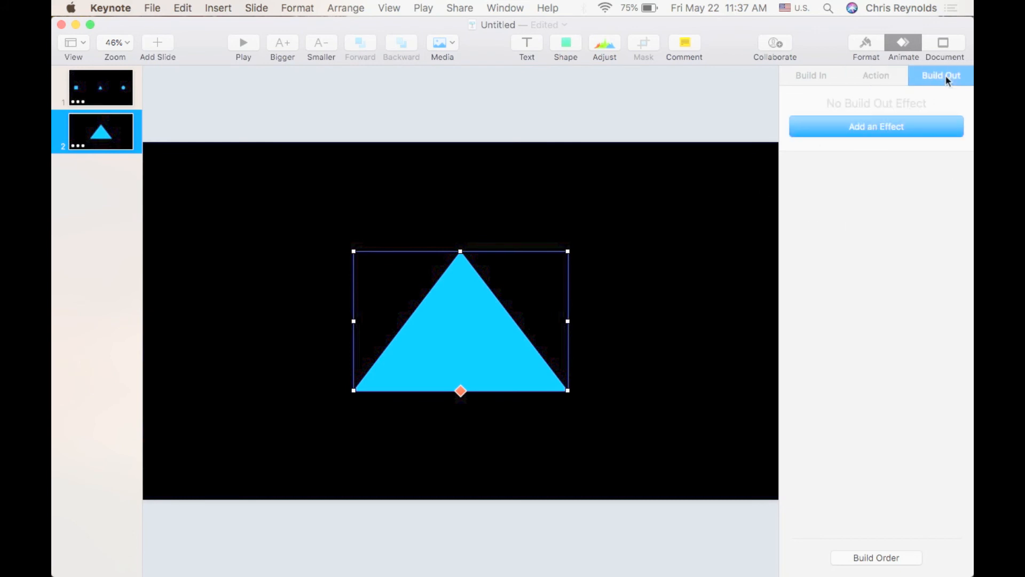
left_click(916, 125)
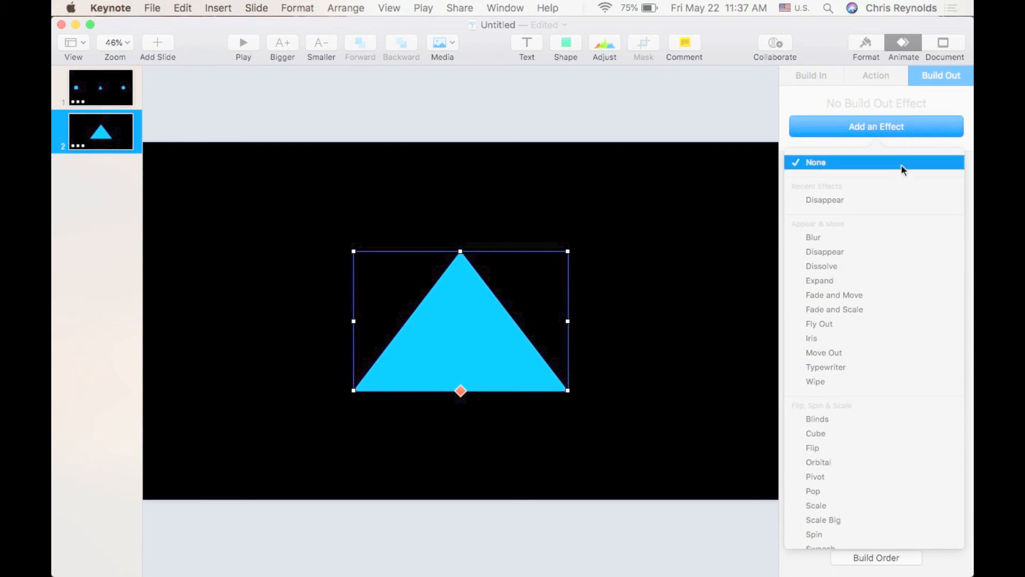
left_click(823, 252)
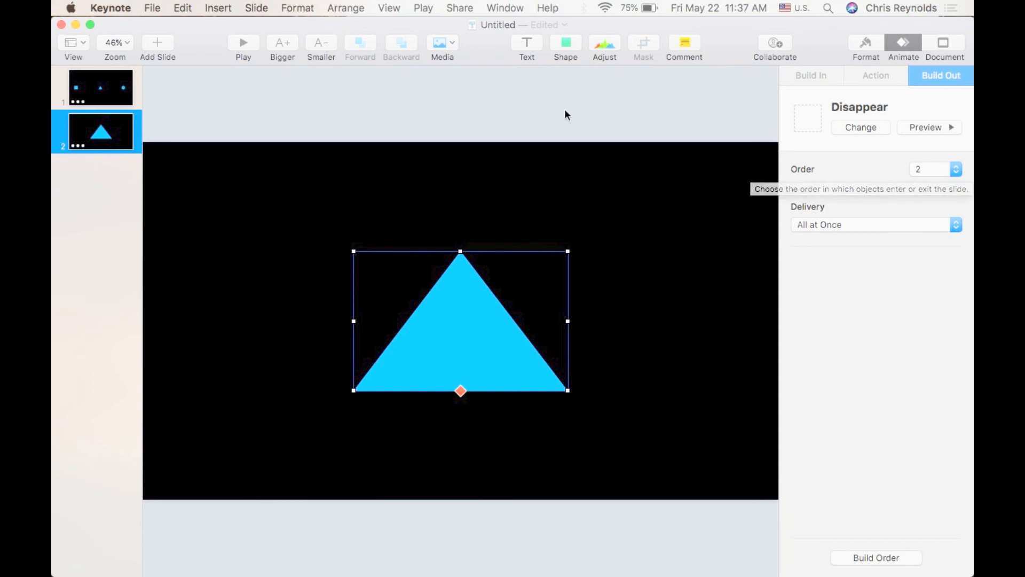
Step: Play the slideshow from the first slide through the triangle's build-out on the second slide, and exit the playback
left_click(104, 86)
left_click(244, 44)
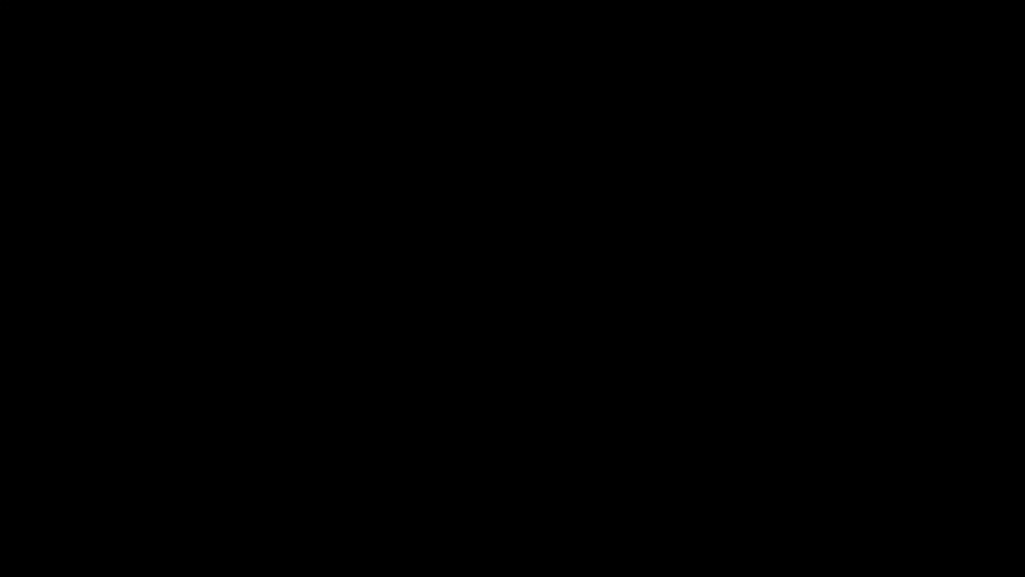
key("Escape")
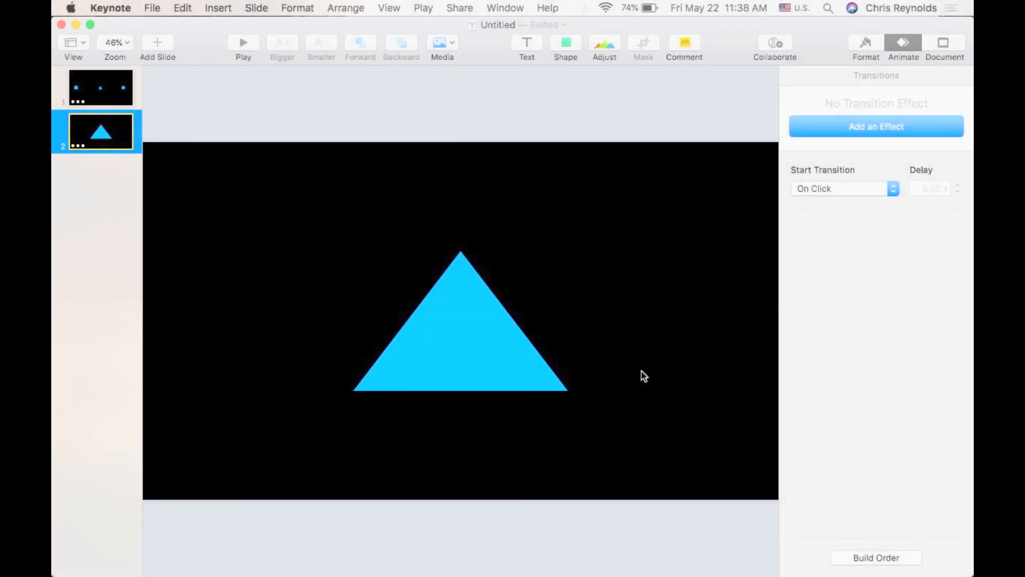
Step: Change the second slide's triangle action from Move to Opacity, and set its opacity to 25%
left_click(437, 374)
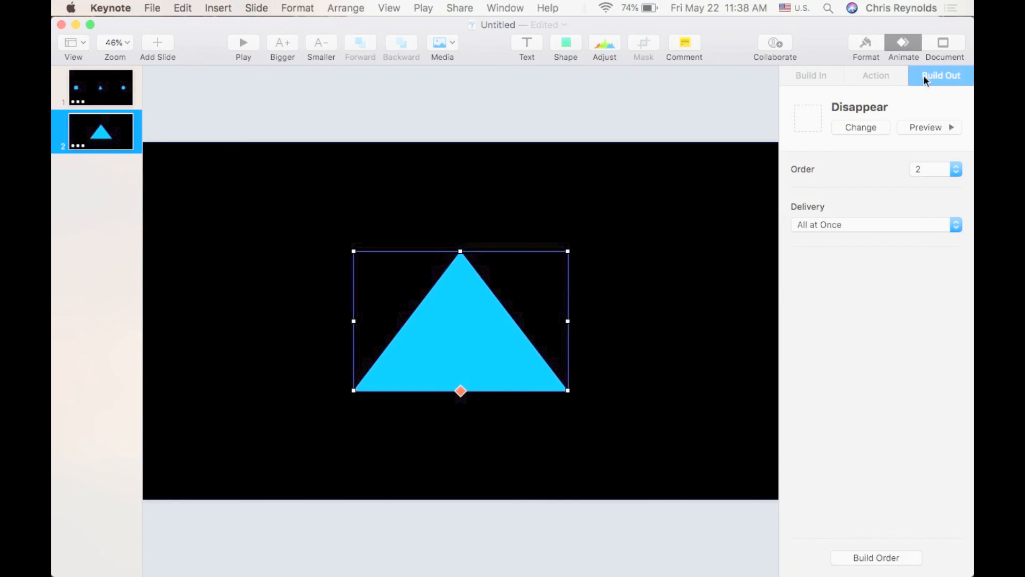
left_click(872, 74)
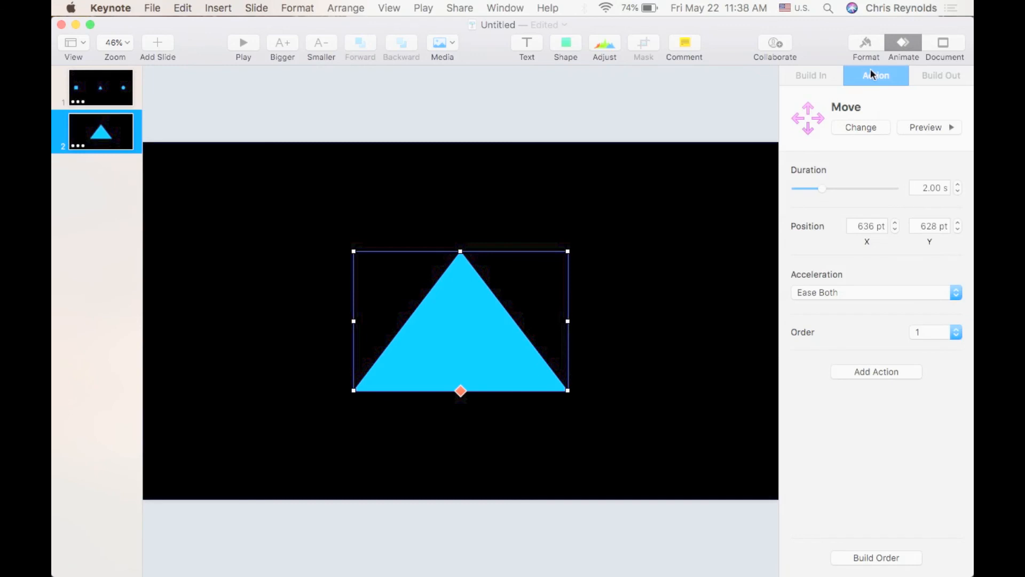
left_click(858, 128)
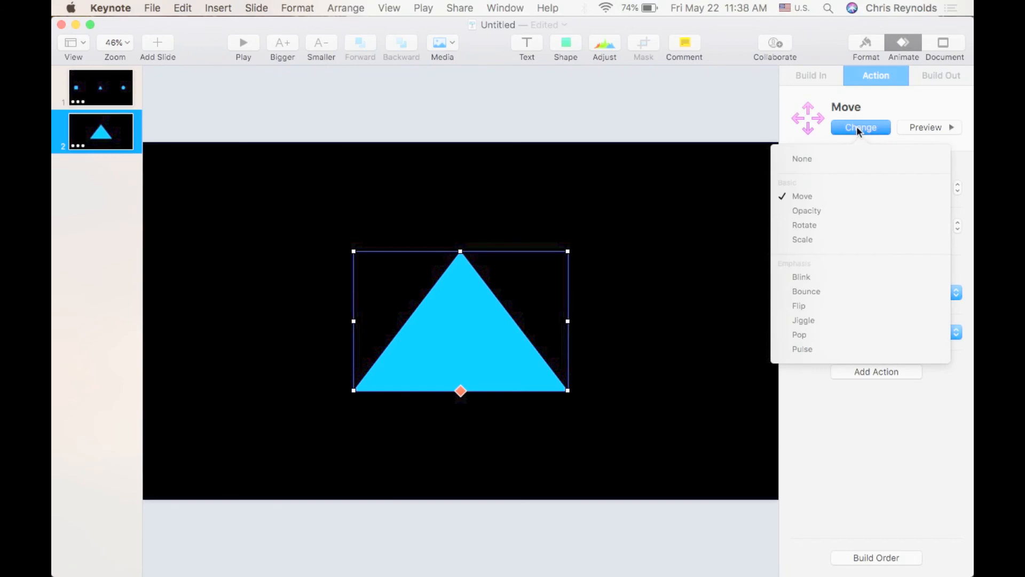
left_click(817, 213)
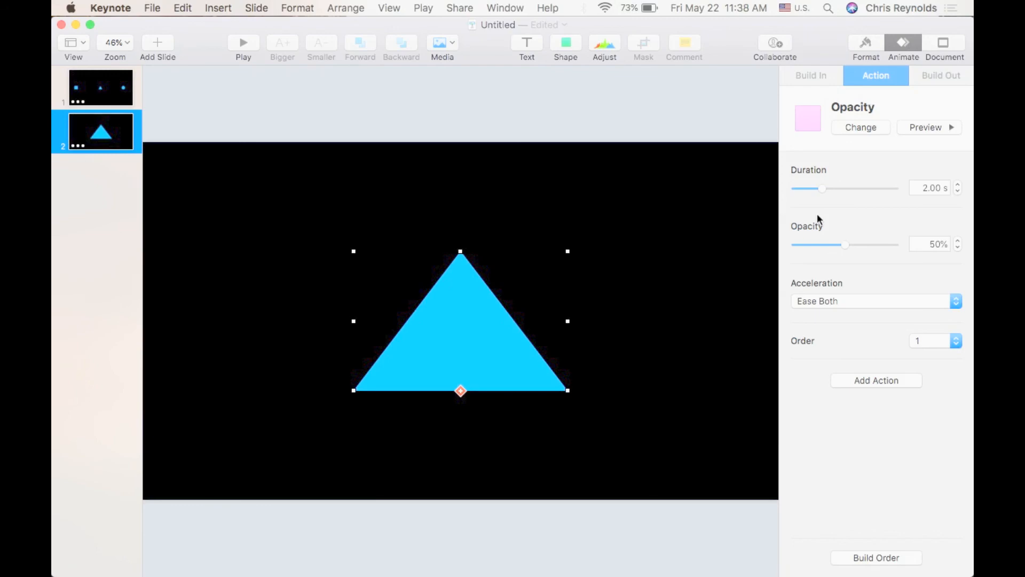
left_click_drag(847, 243, 823, 247)
Step: Preview the triangle's Opacity action, and check it in a slideshow playback of the second slide
left_click(931, 127)
left_click(238, 42)
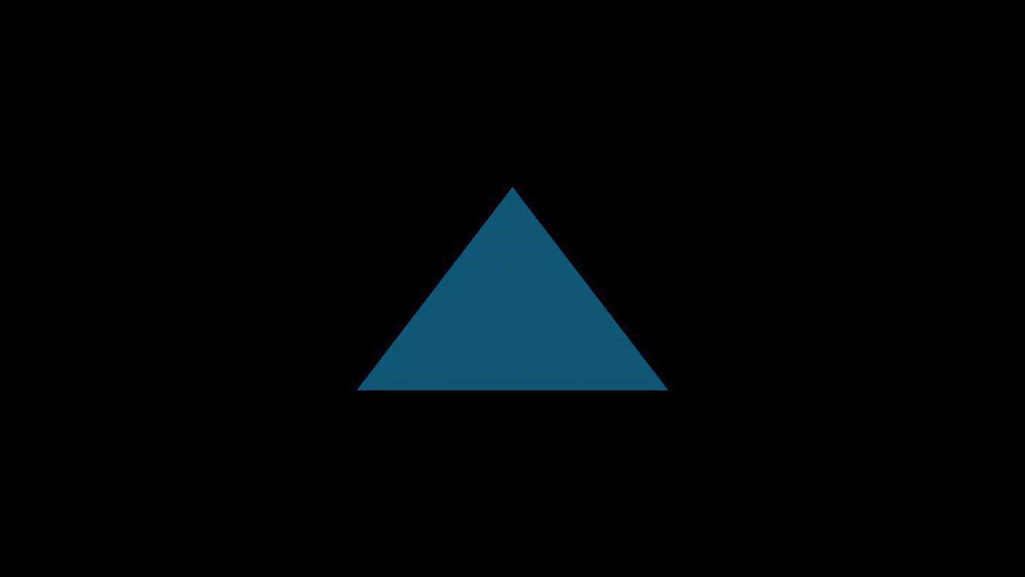
key("Escape")
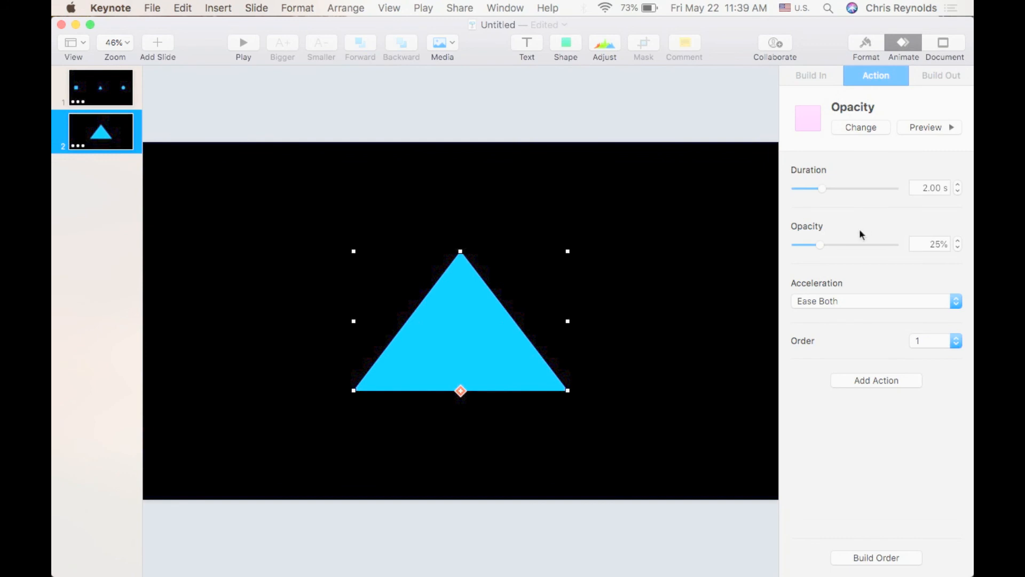
left_click(460, 390)
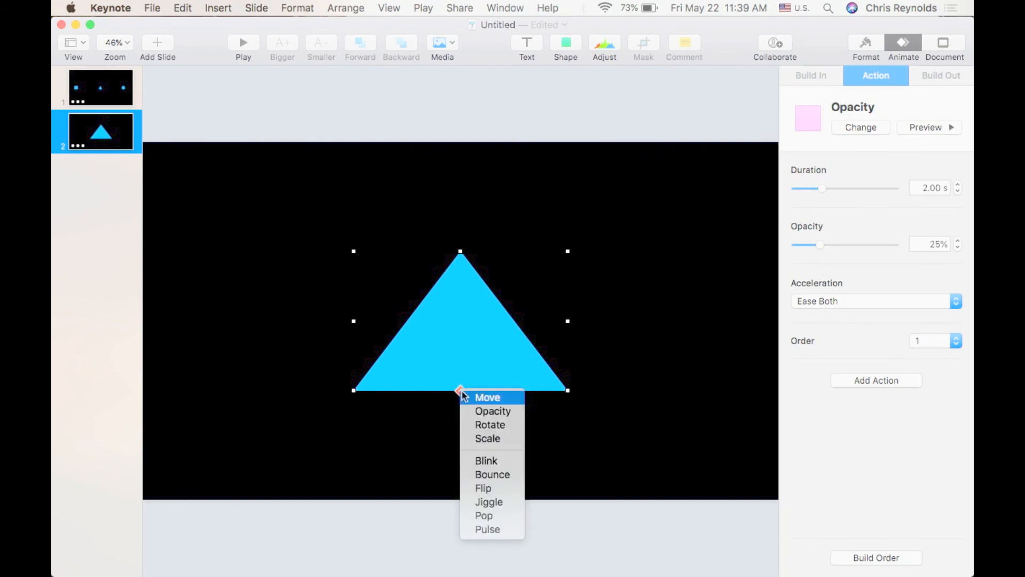
left_click(511, 322)
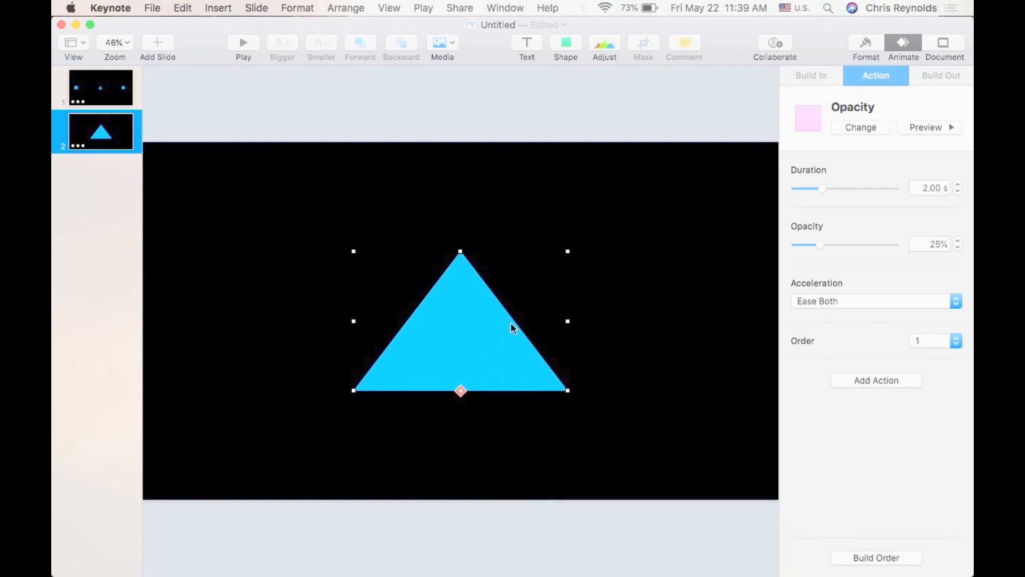